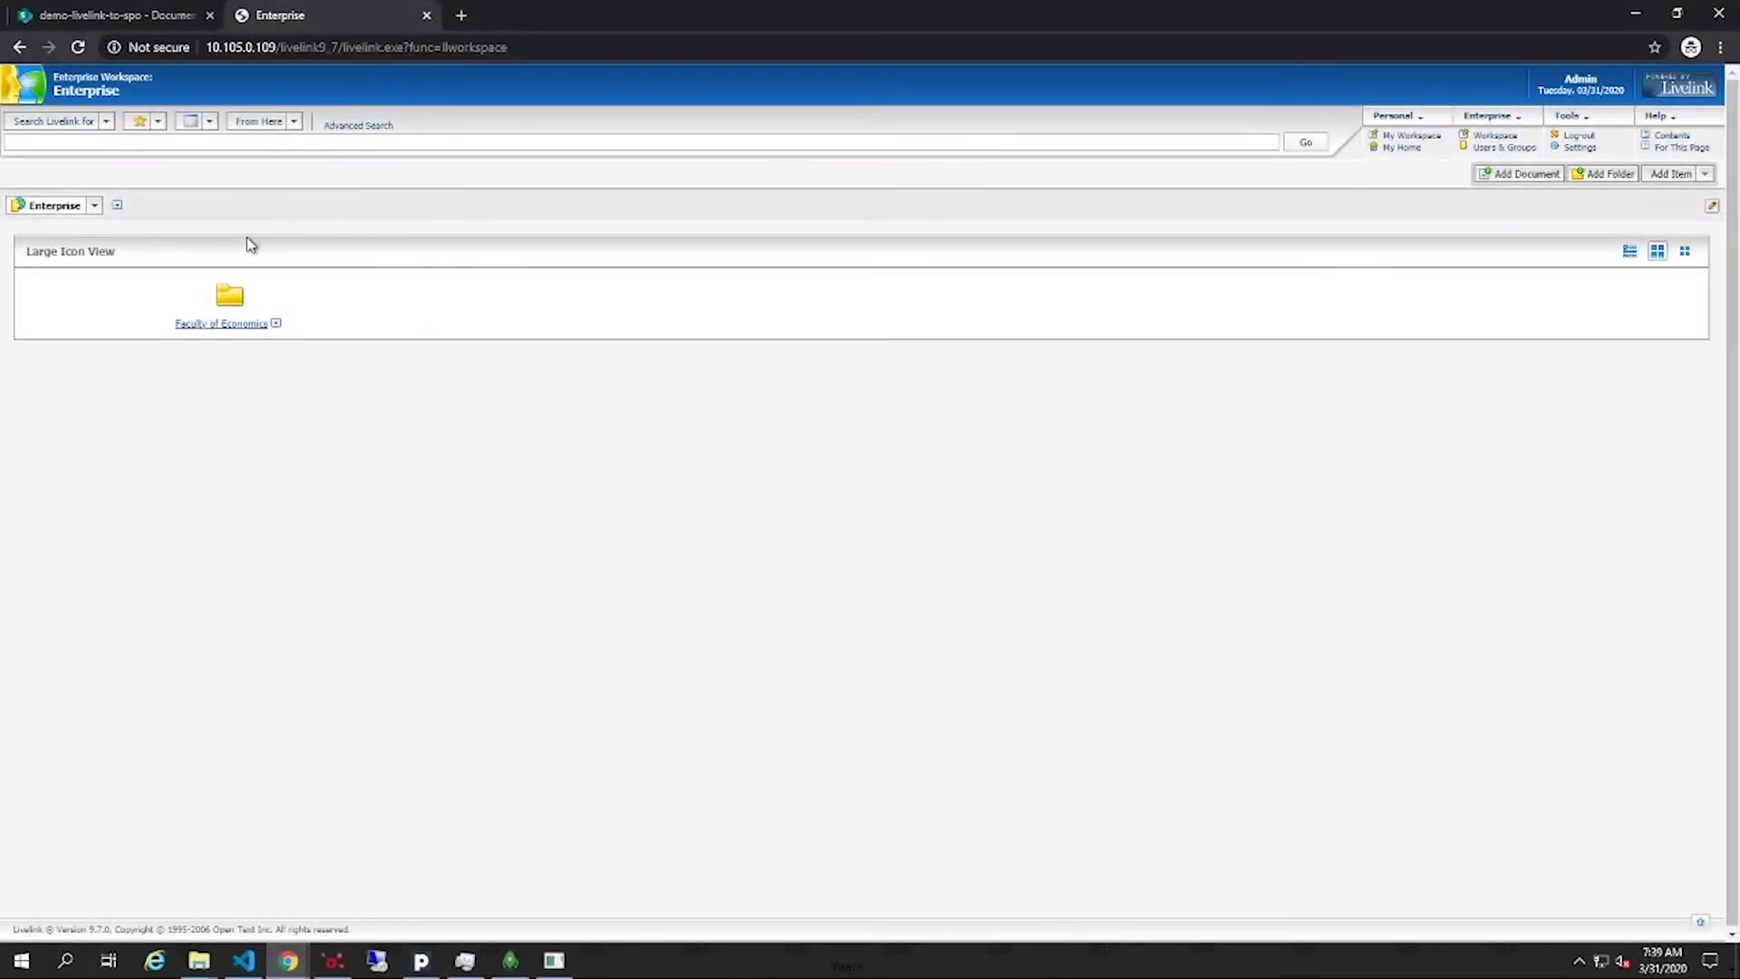
# - Browse LiveLink's Faculty of Economics > Teacher > 2017-2018 documents, then go back up to Teacher
pyautogui.click(253, 326)
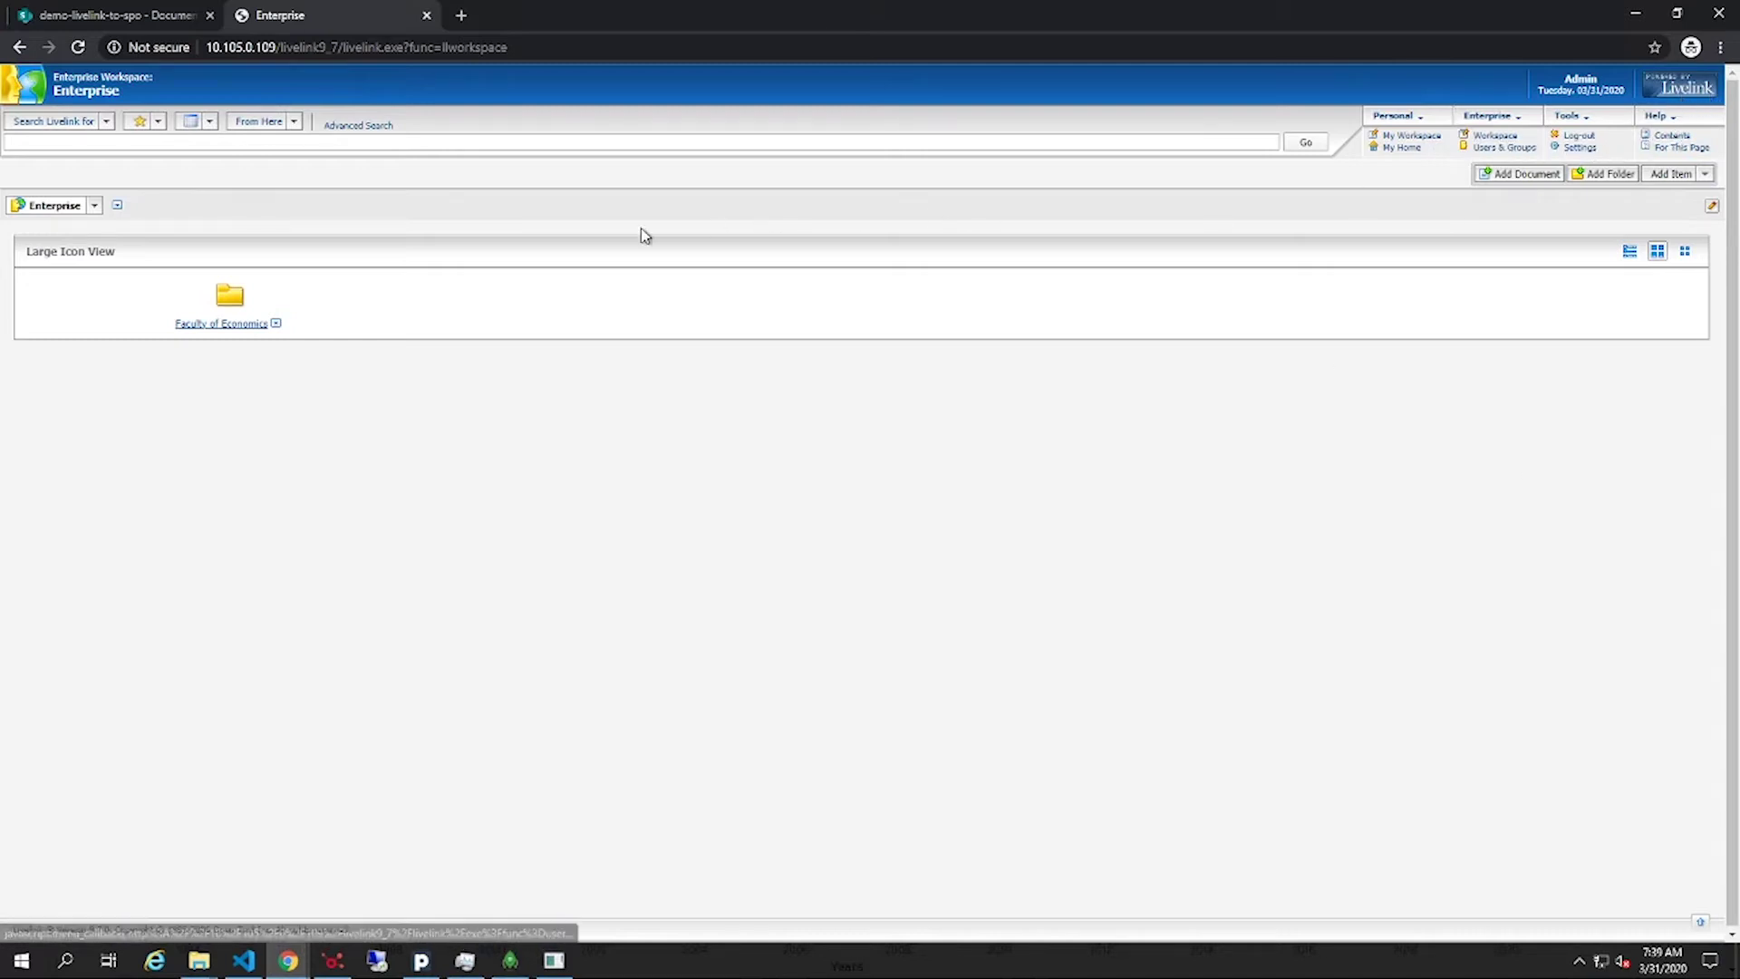
pyautogui.click(211, 330)
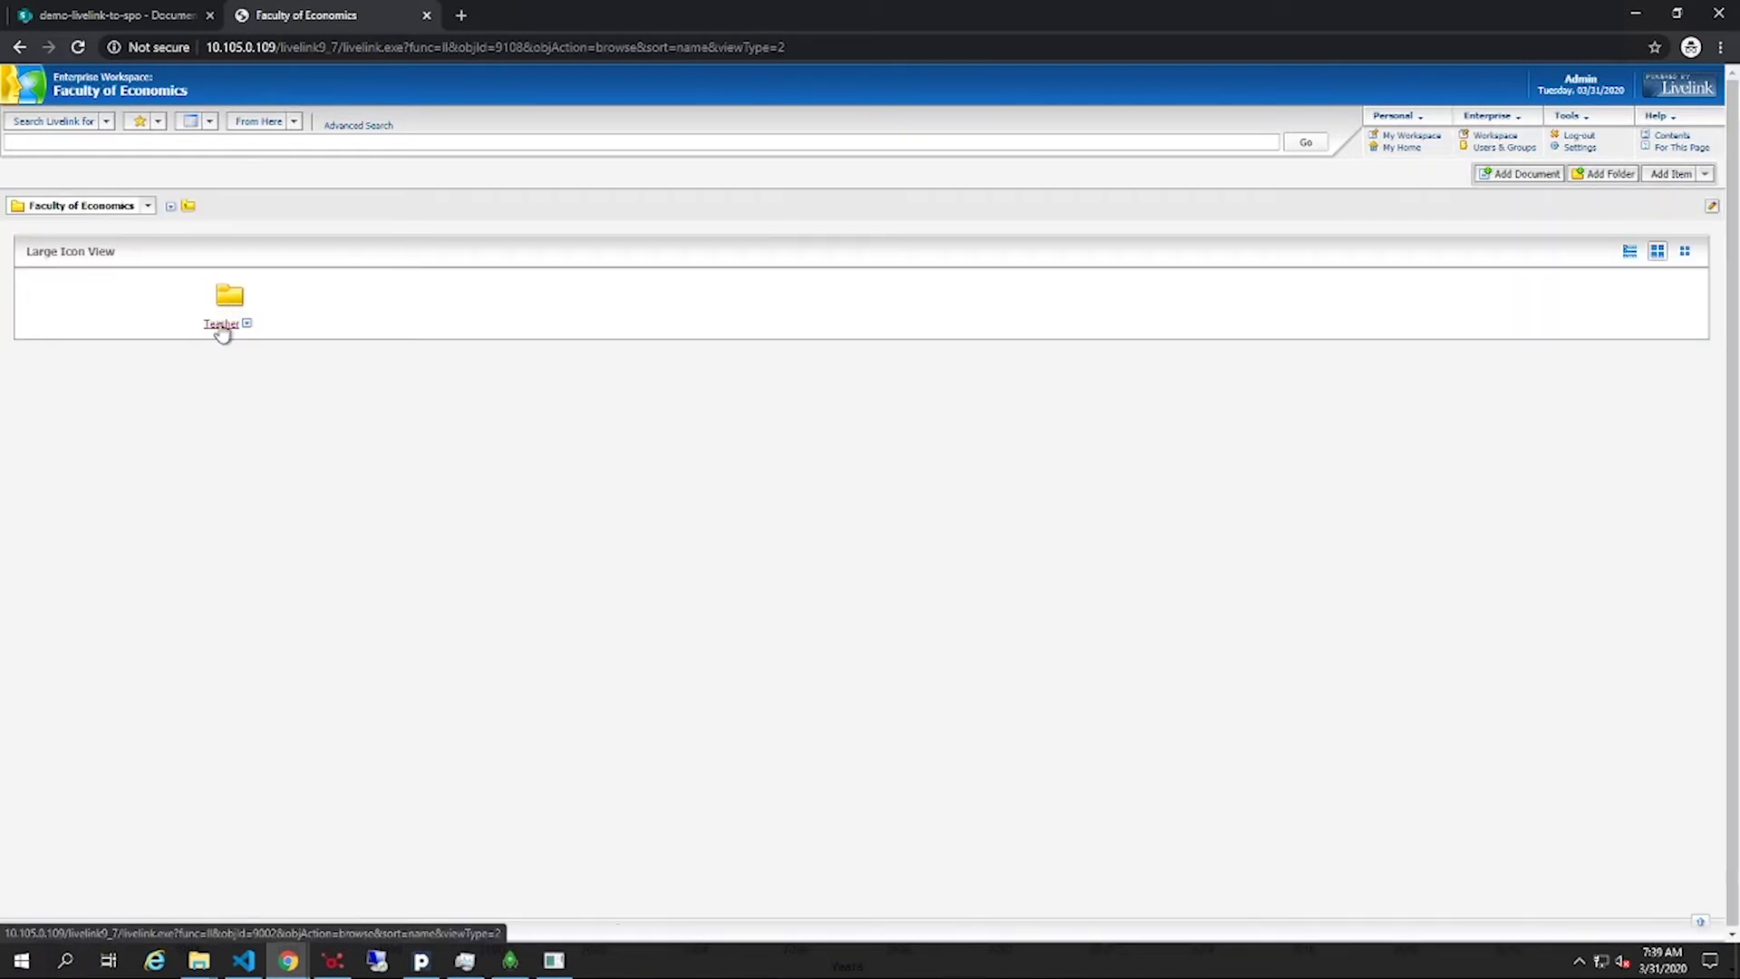
pyautogui.click(220, 328)
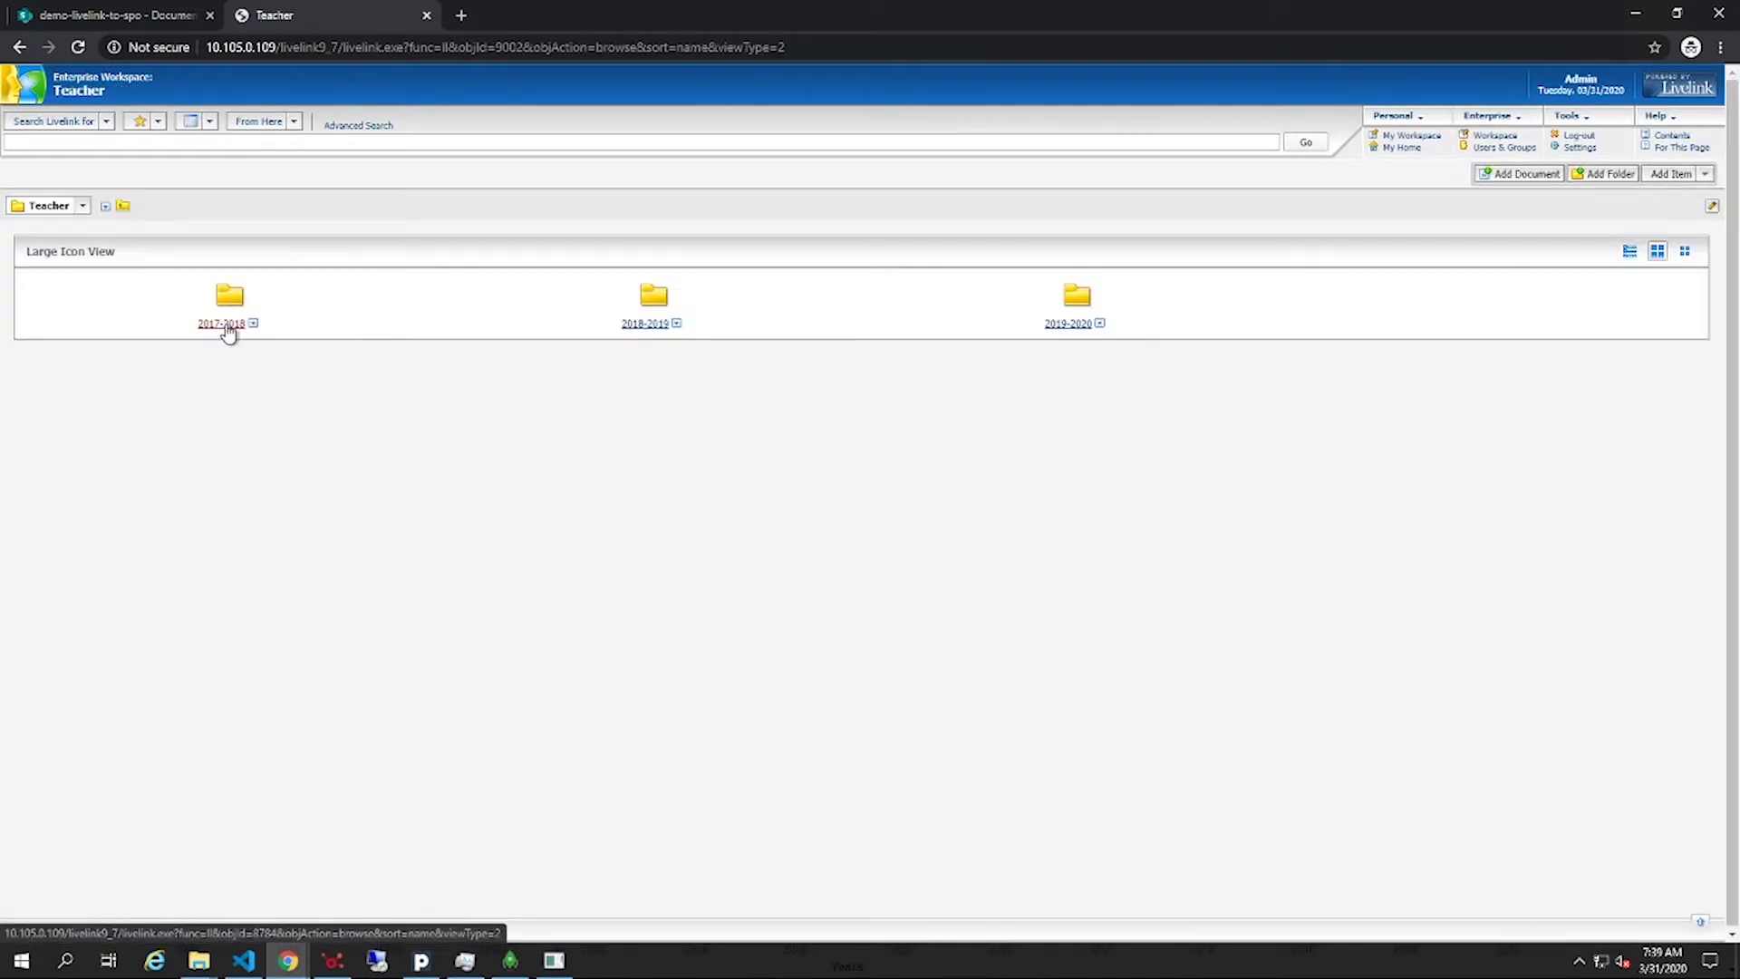
pyautogui.click(227, 327)
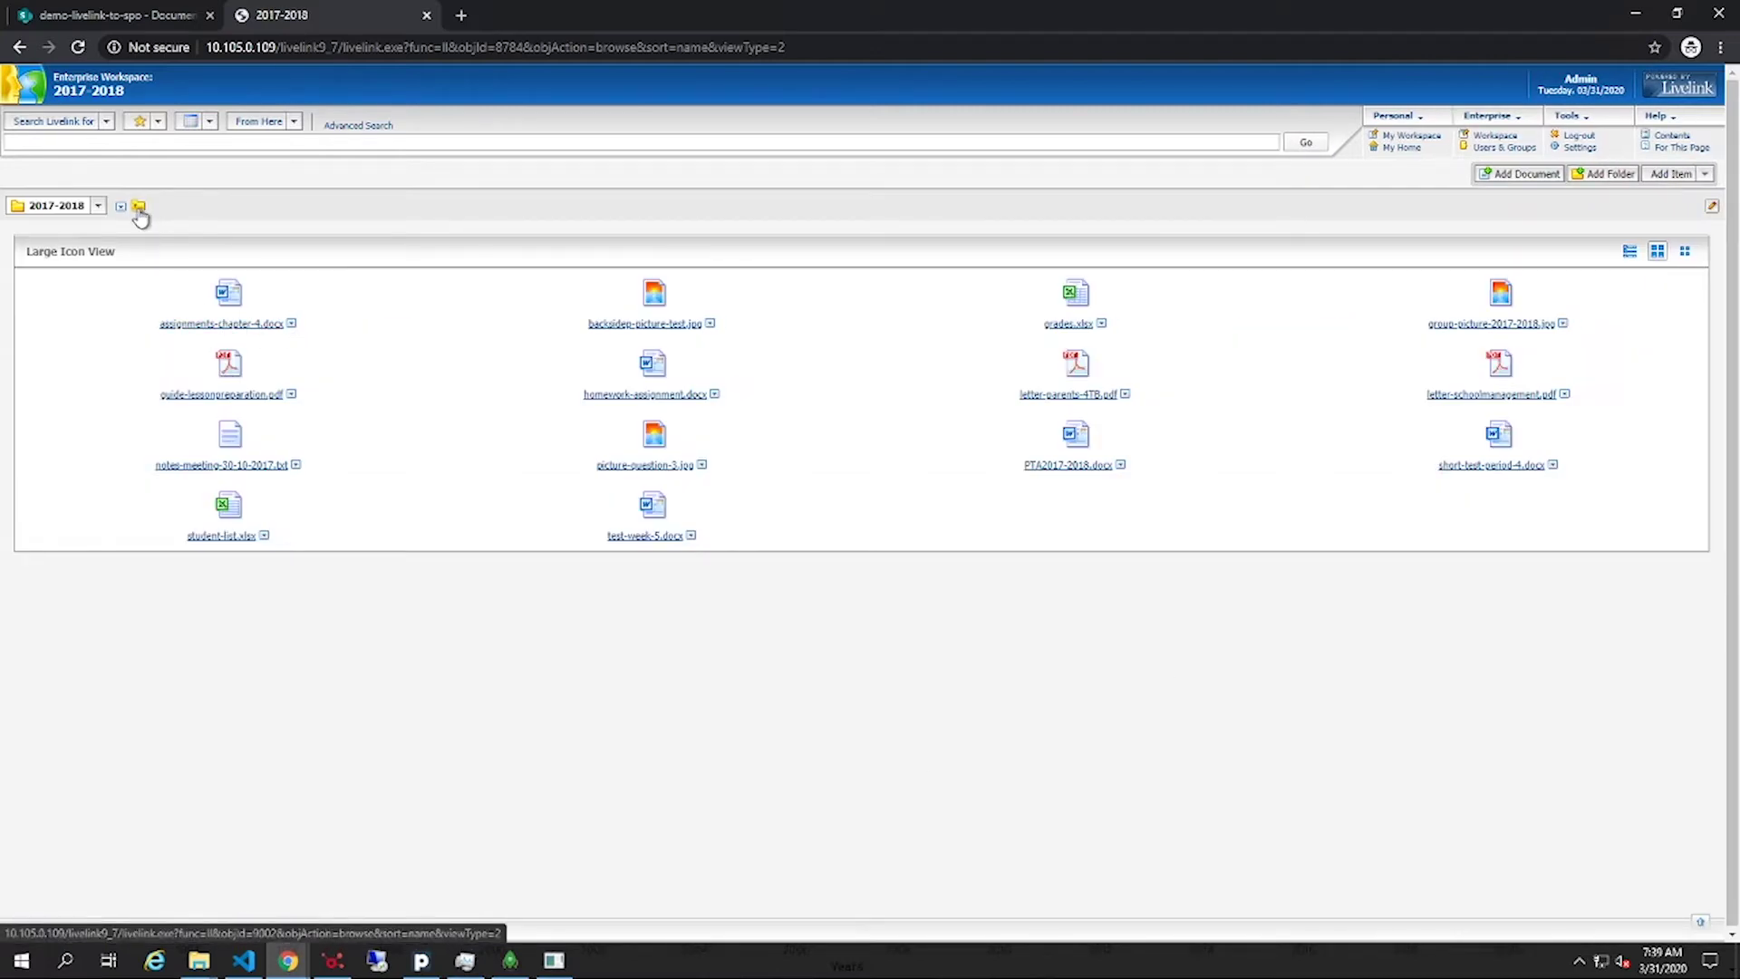
pyautogui.click(139, 207)
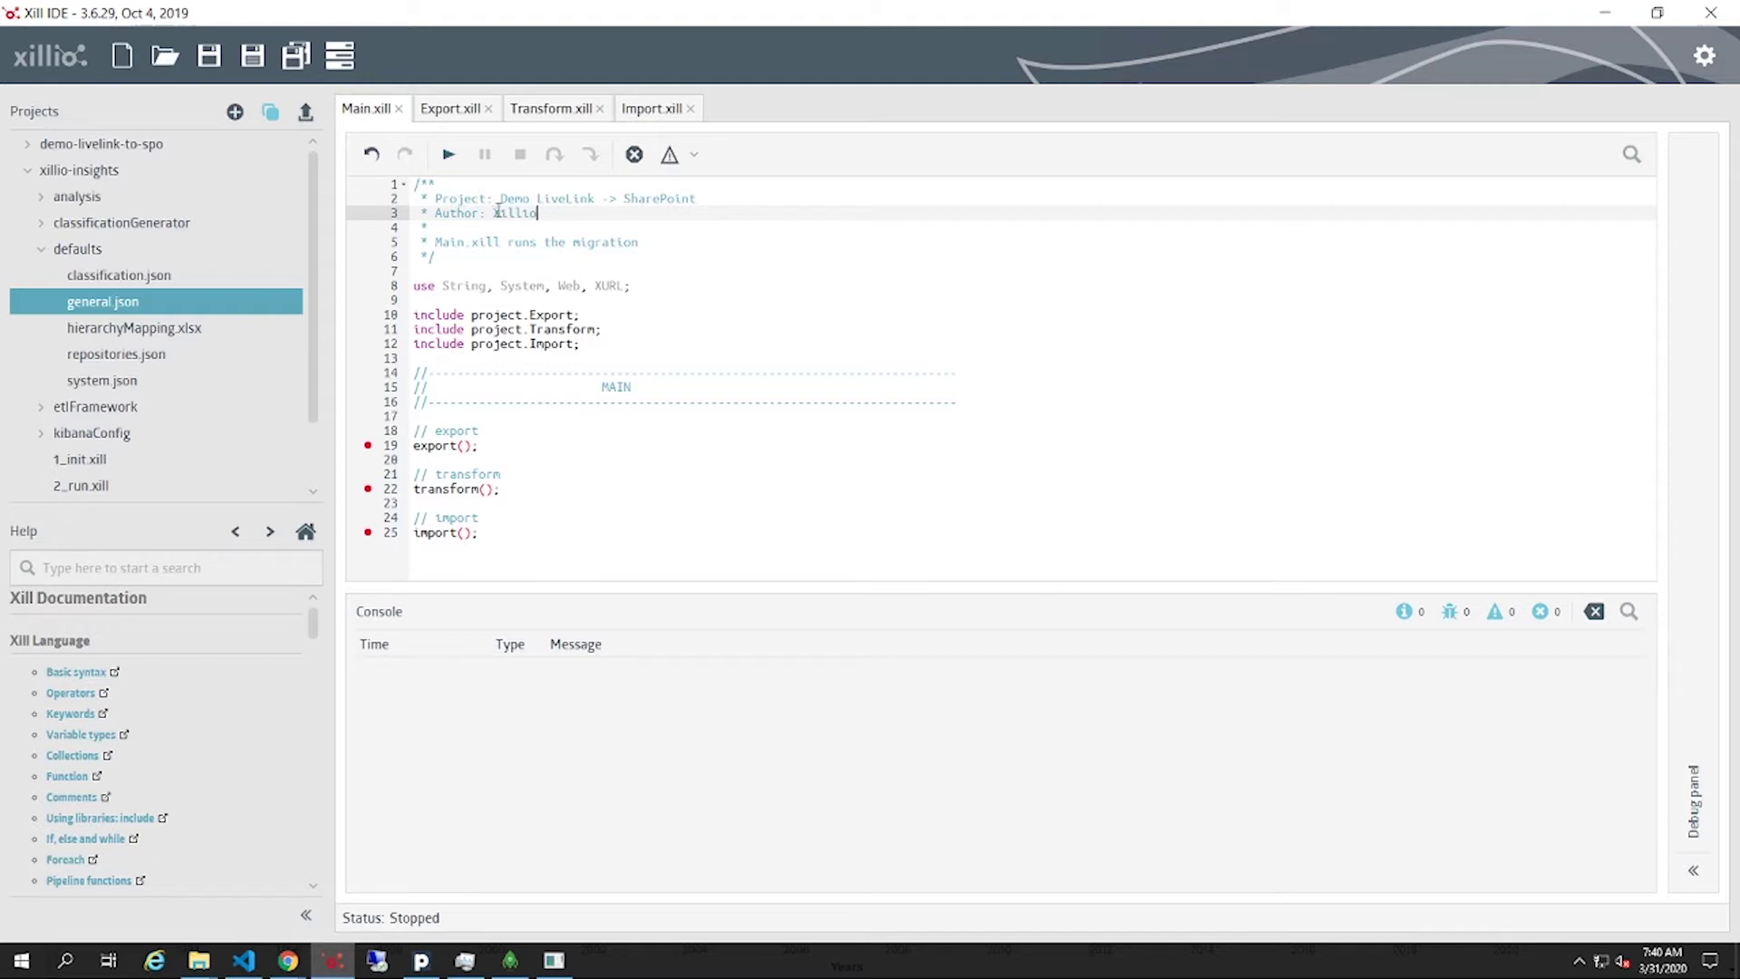
# - Run Main.xill to its first breakpoint and review the Export.xill script code
pyautogui.click(448, 156)
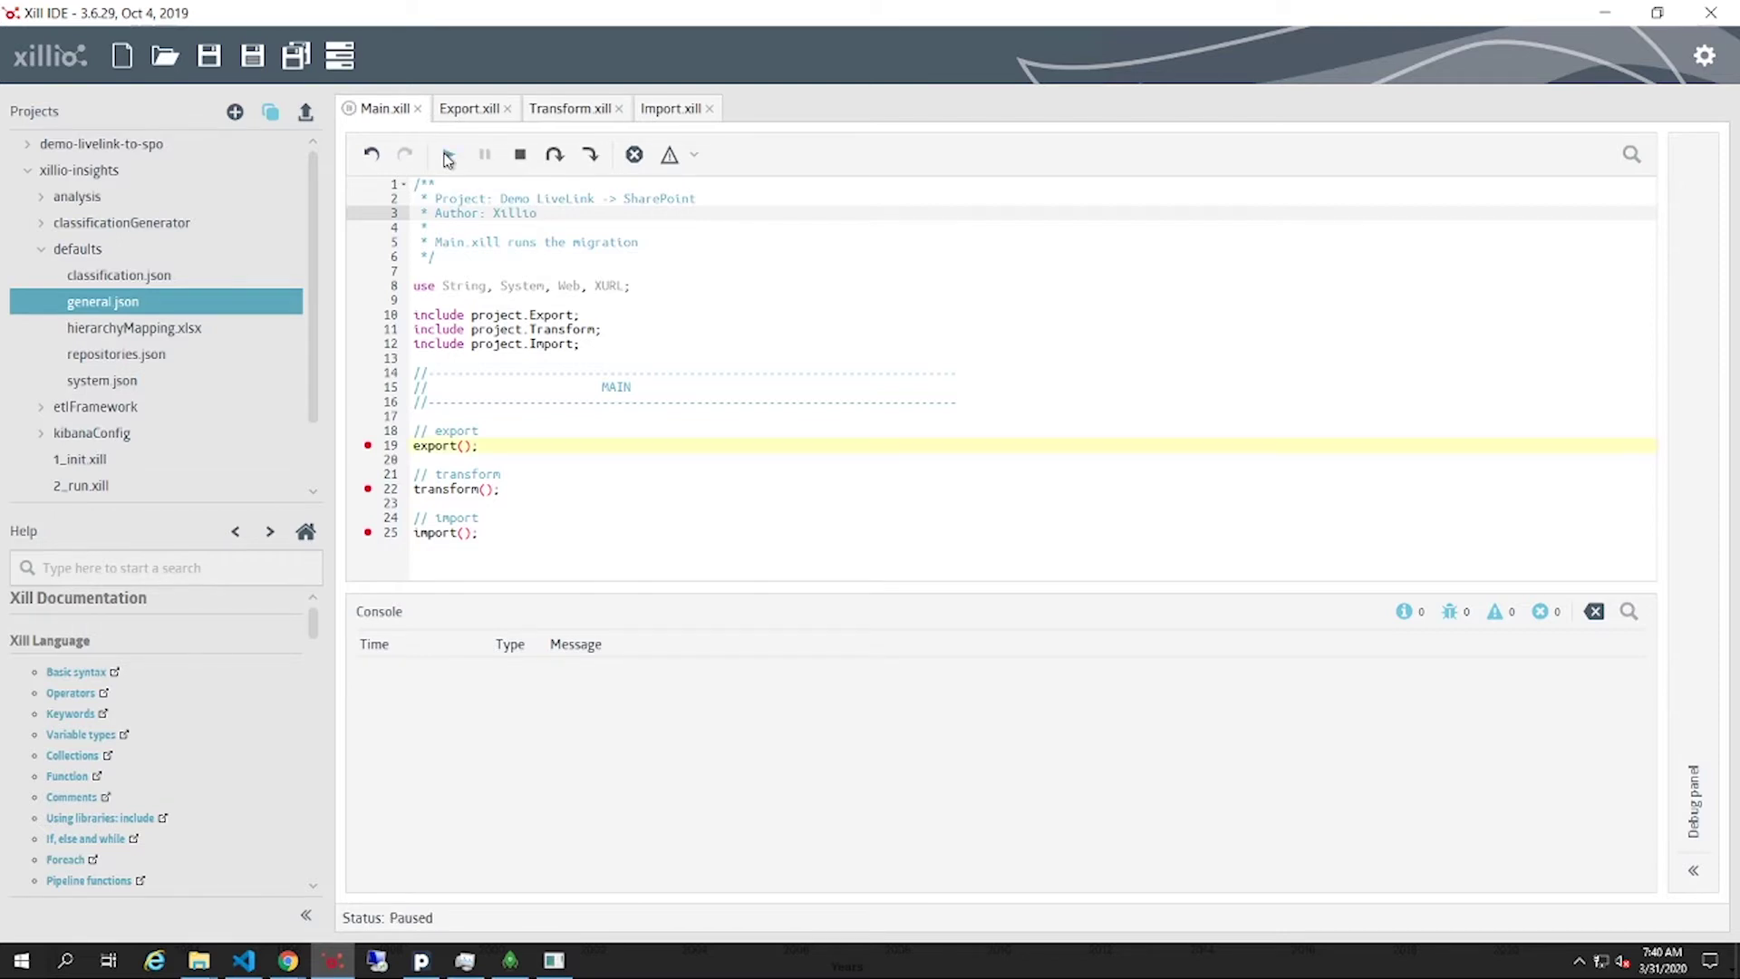
pyautogui.click(470, 109)
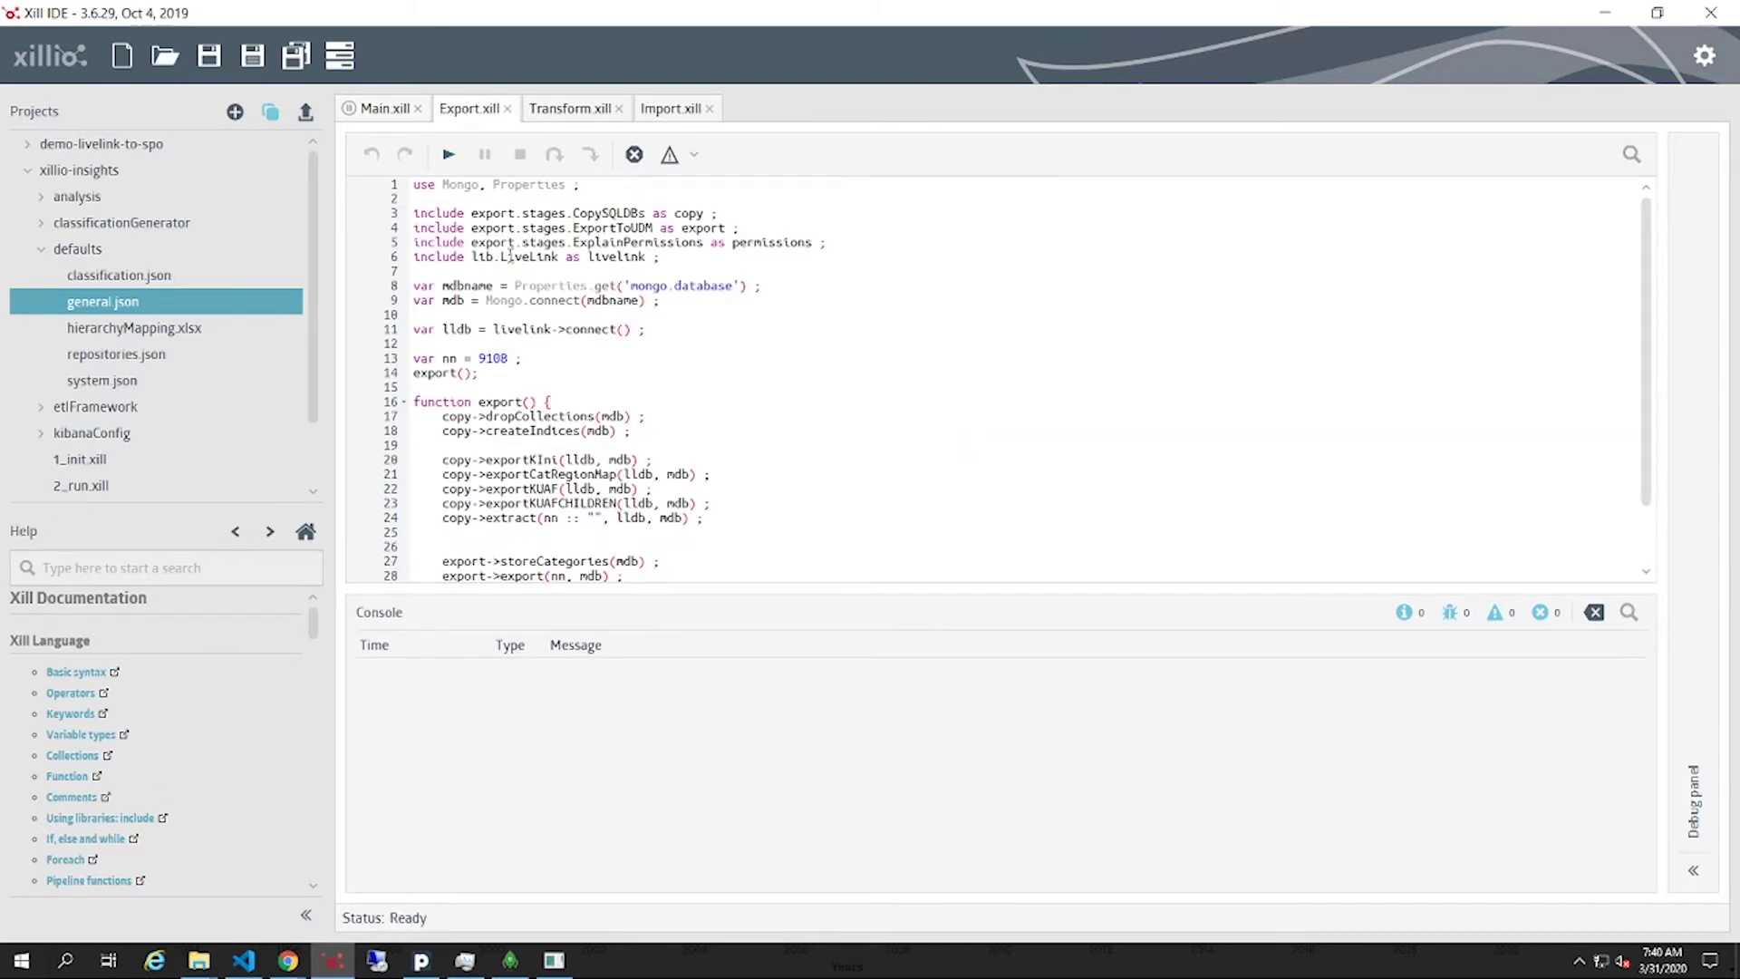
pyautogui.scroll(-2, 507, 313)
# - Resume Main.xill so the LiveLink export finishes, then switch to Robo 3T
pyautogui.click(390, 112)
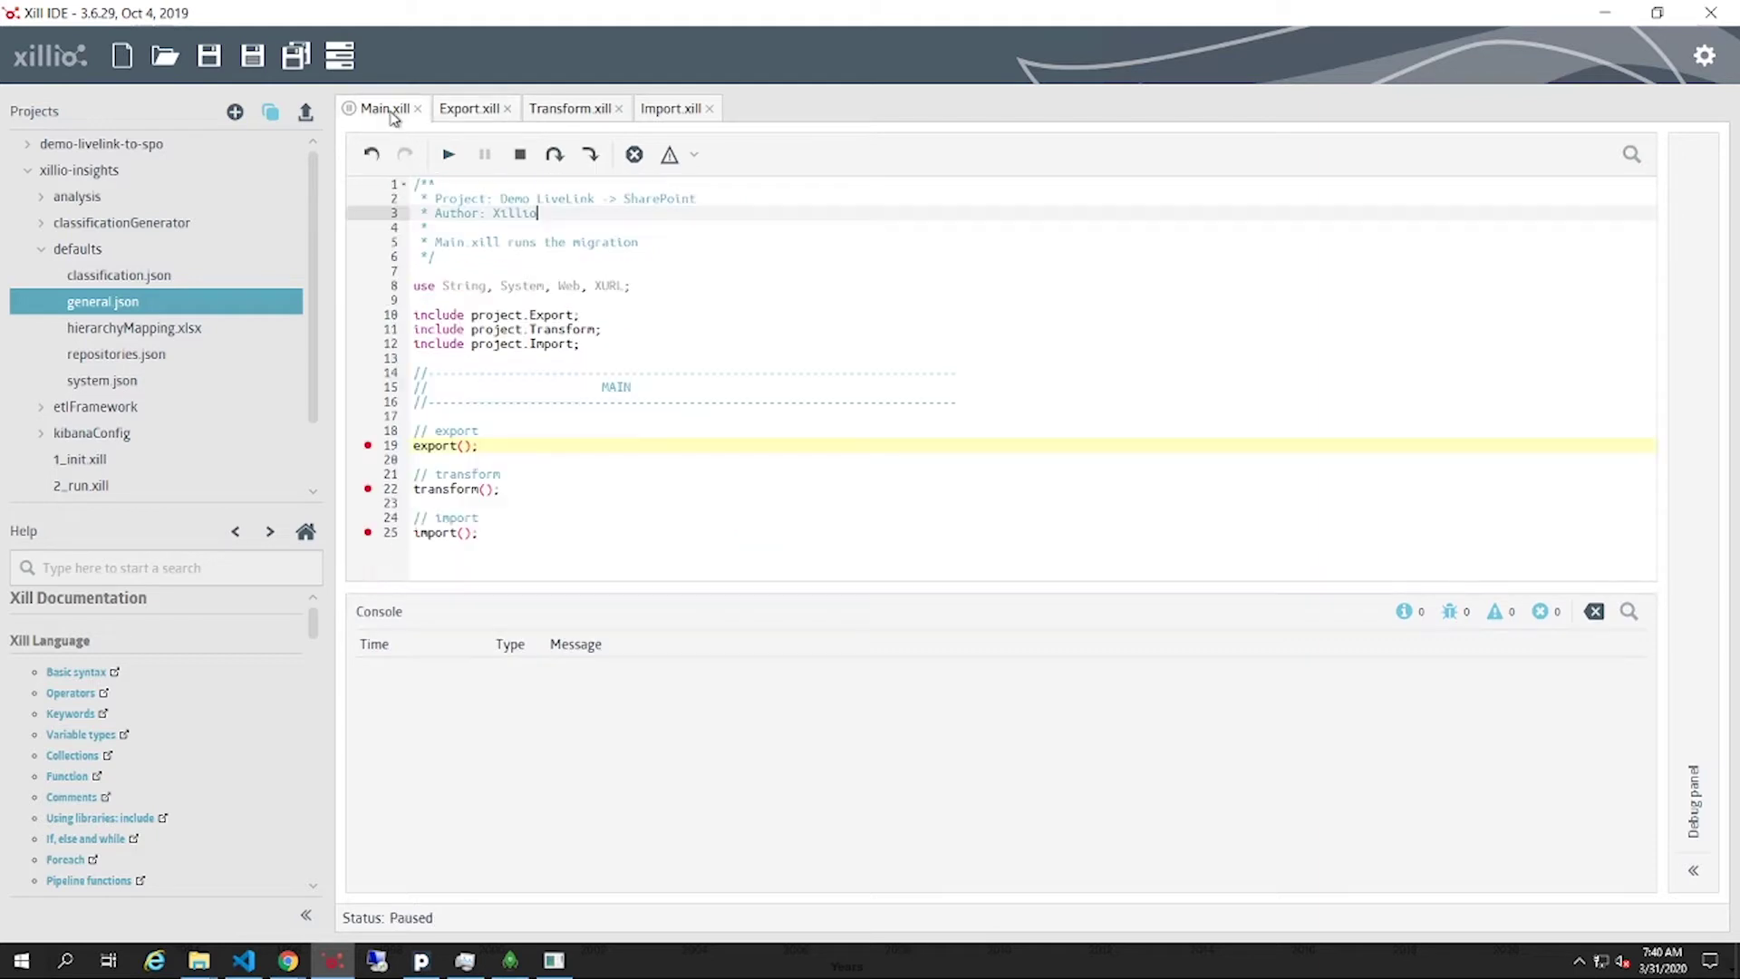
pyautogui.click(447, 156)
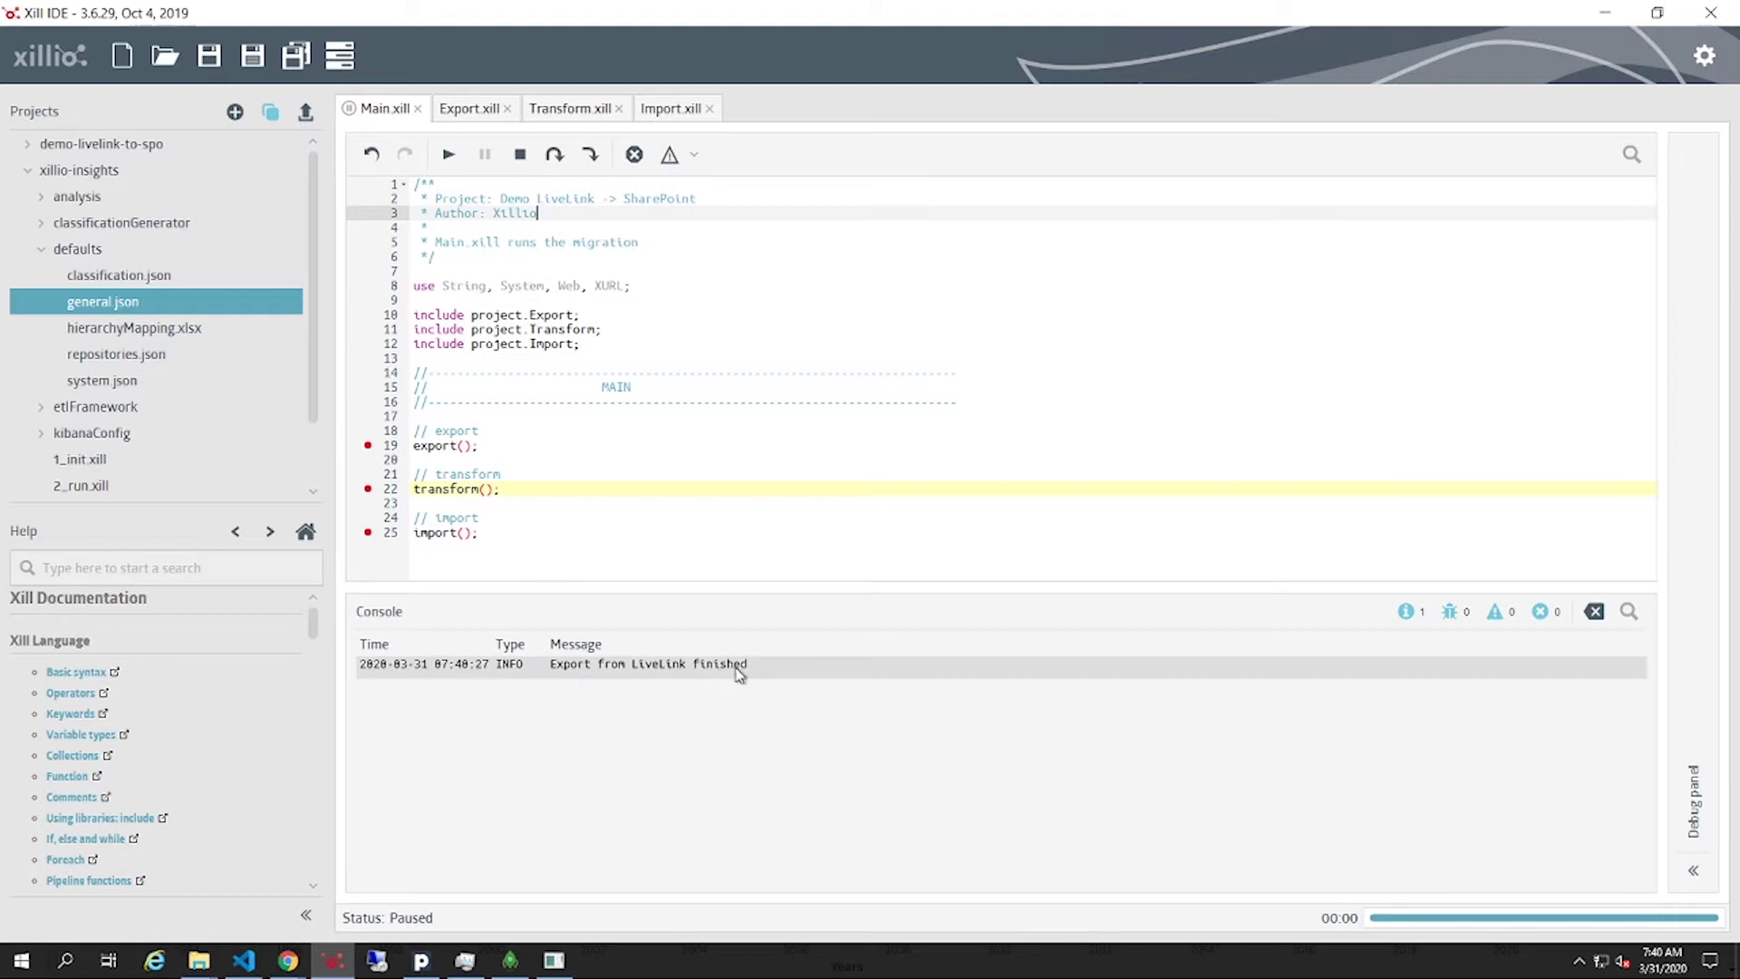
pyautogui.click(511, 960)
# - Refresh the connection and open the livelink database's documents collection
pyautogui.rightClick(94, 81)
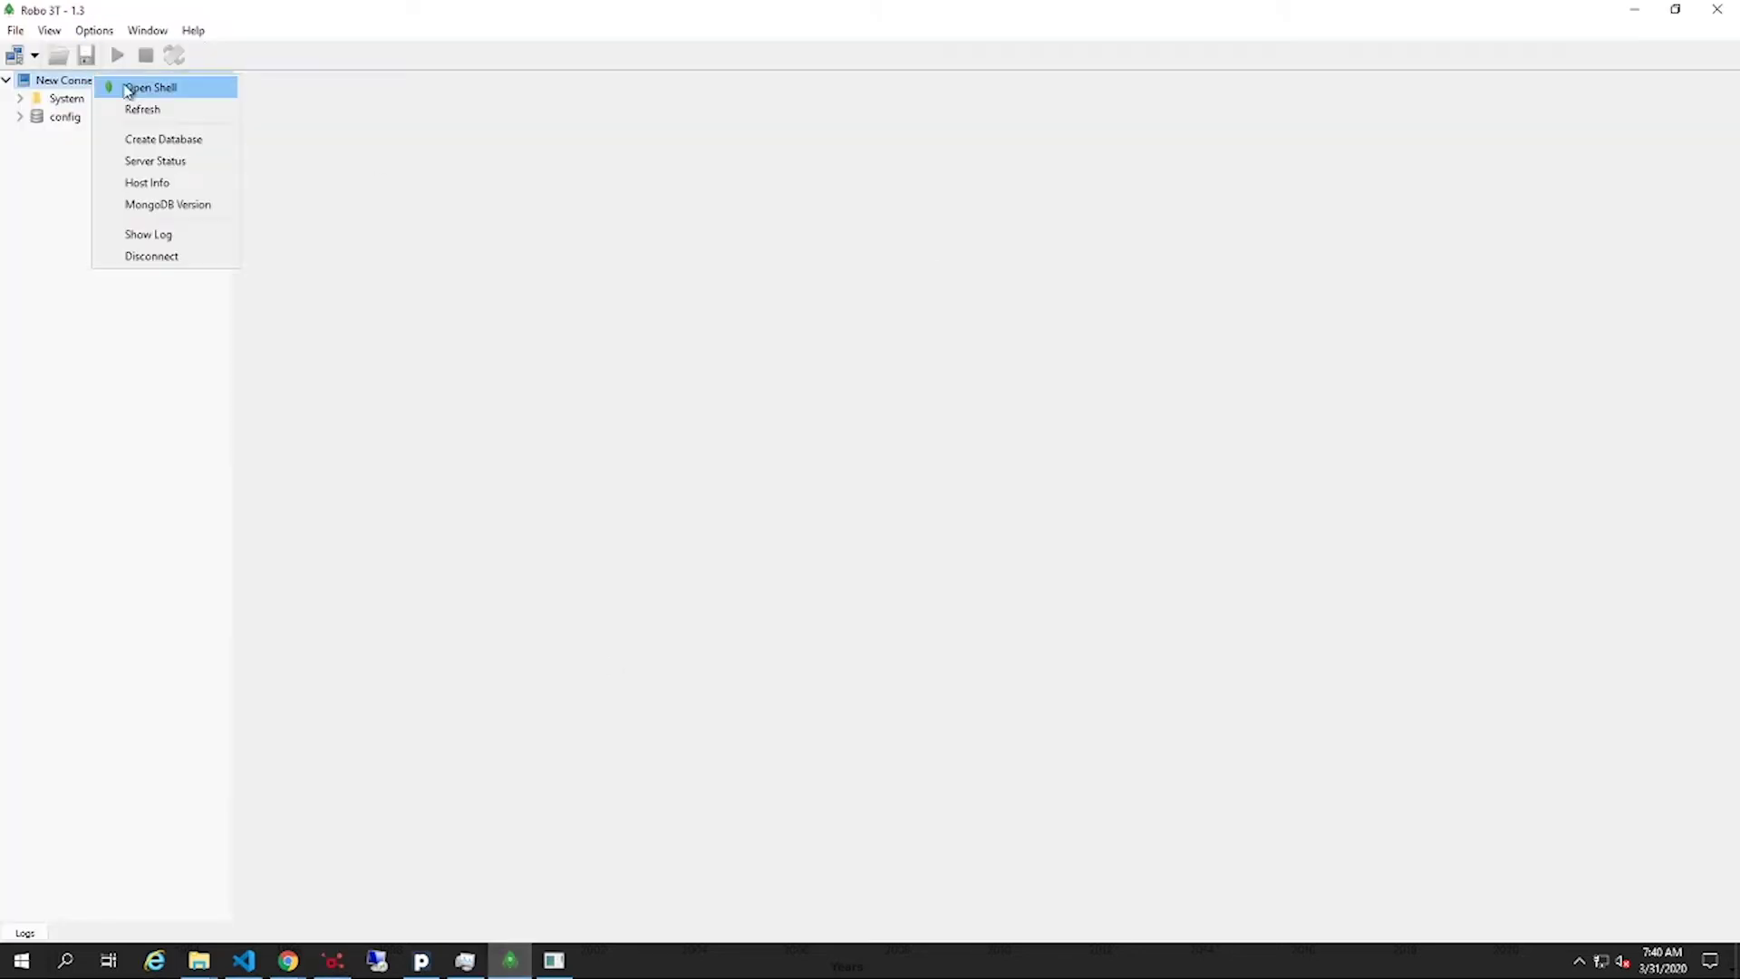
pyautogui.click(128, 107)
pyautogui.click(20, 135)
pyautogui.click(33, 152)
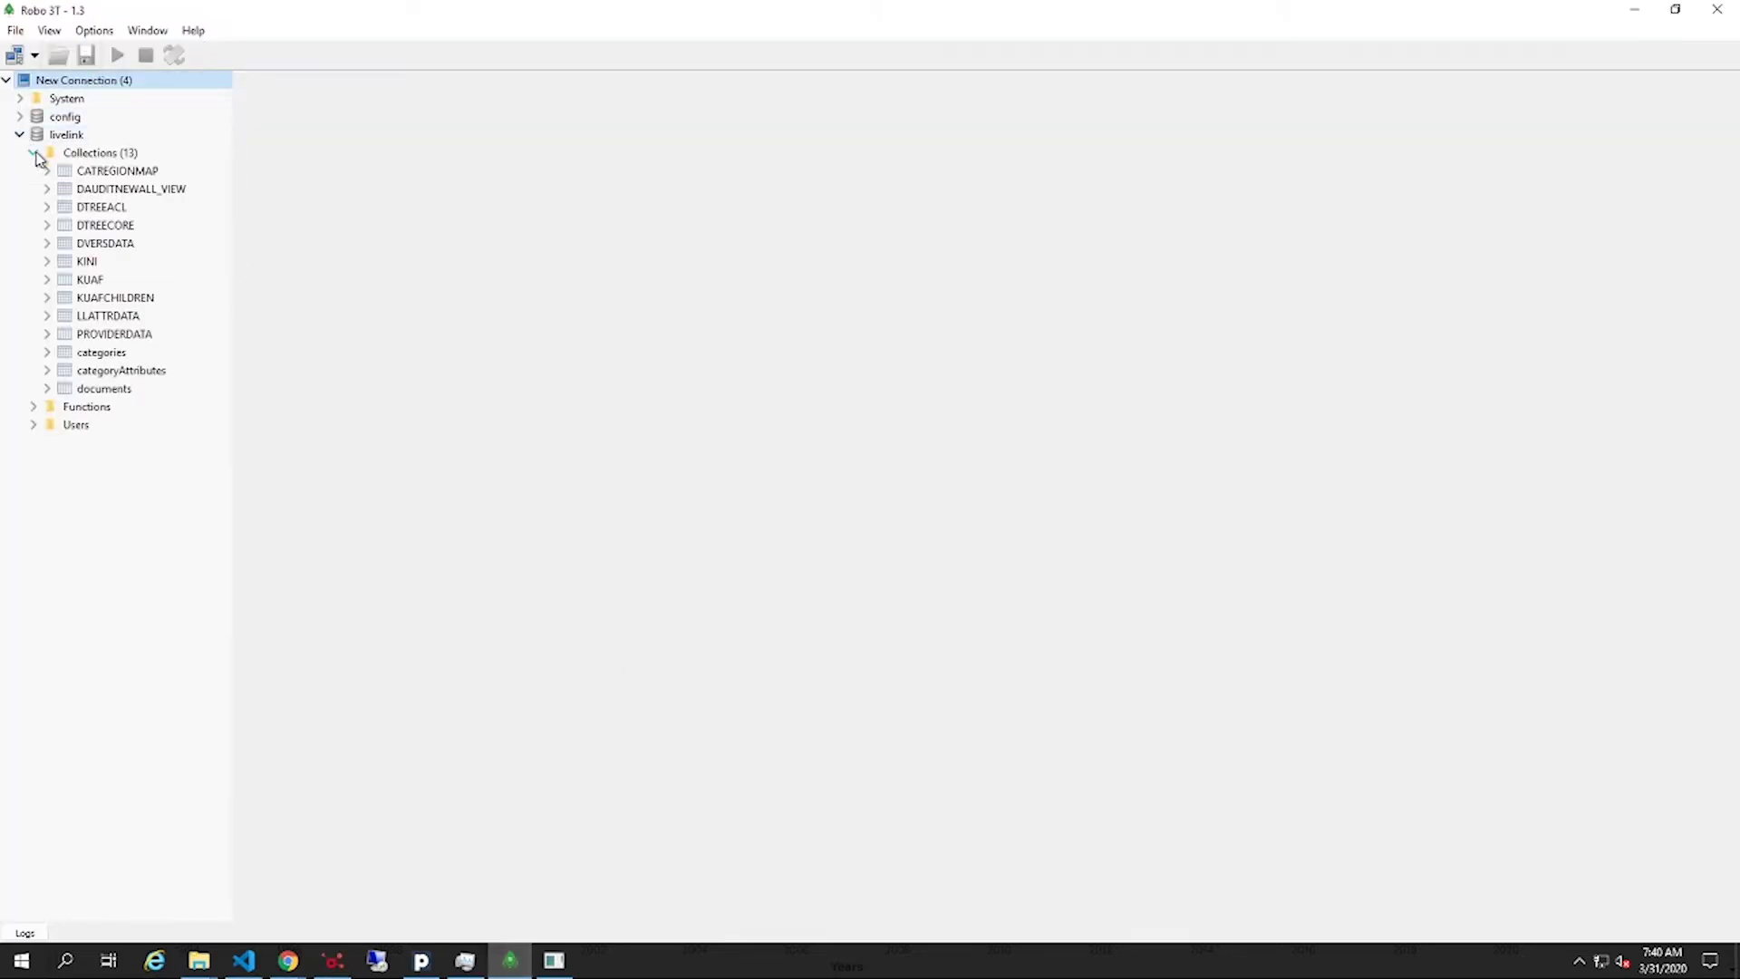
pyautogui.doubleClick(91, 389)
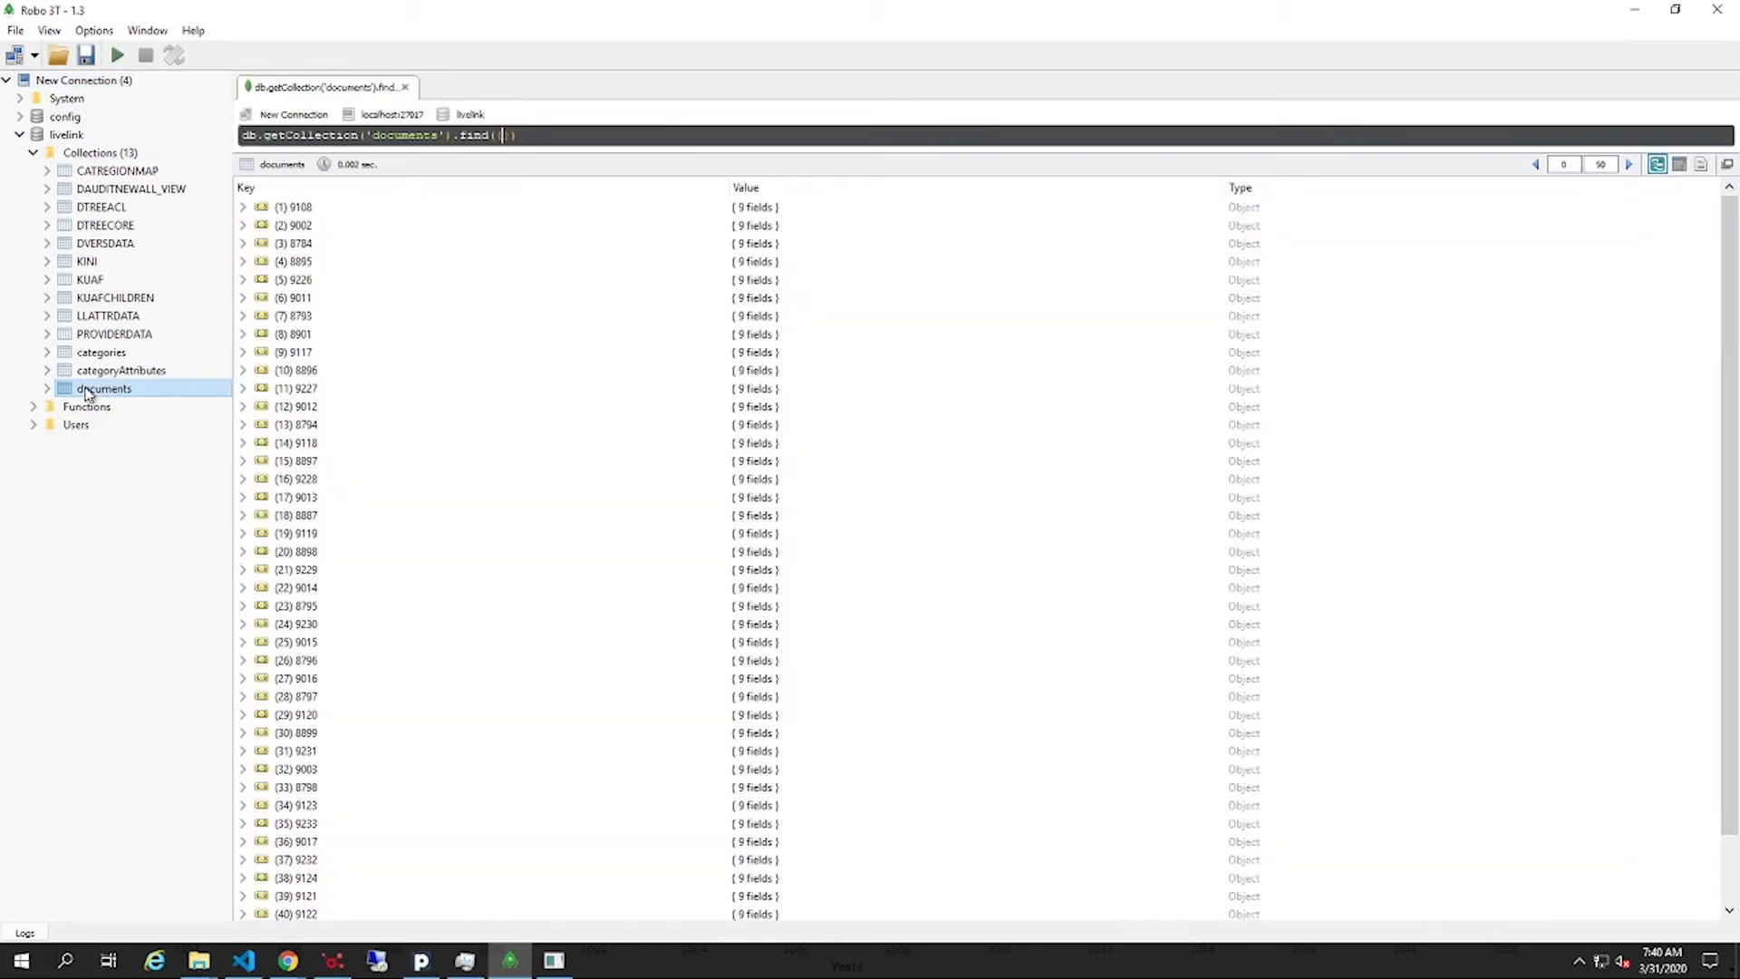
# - Reveal the original names of document records 9002 and 9108
pyautogui.click(242, 225)
pyautogui.click(261, 298)
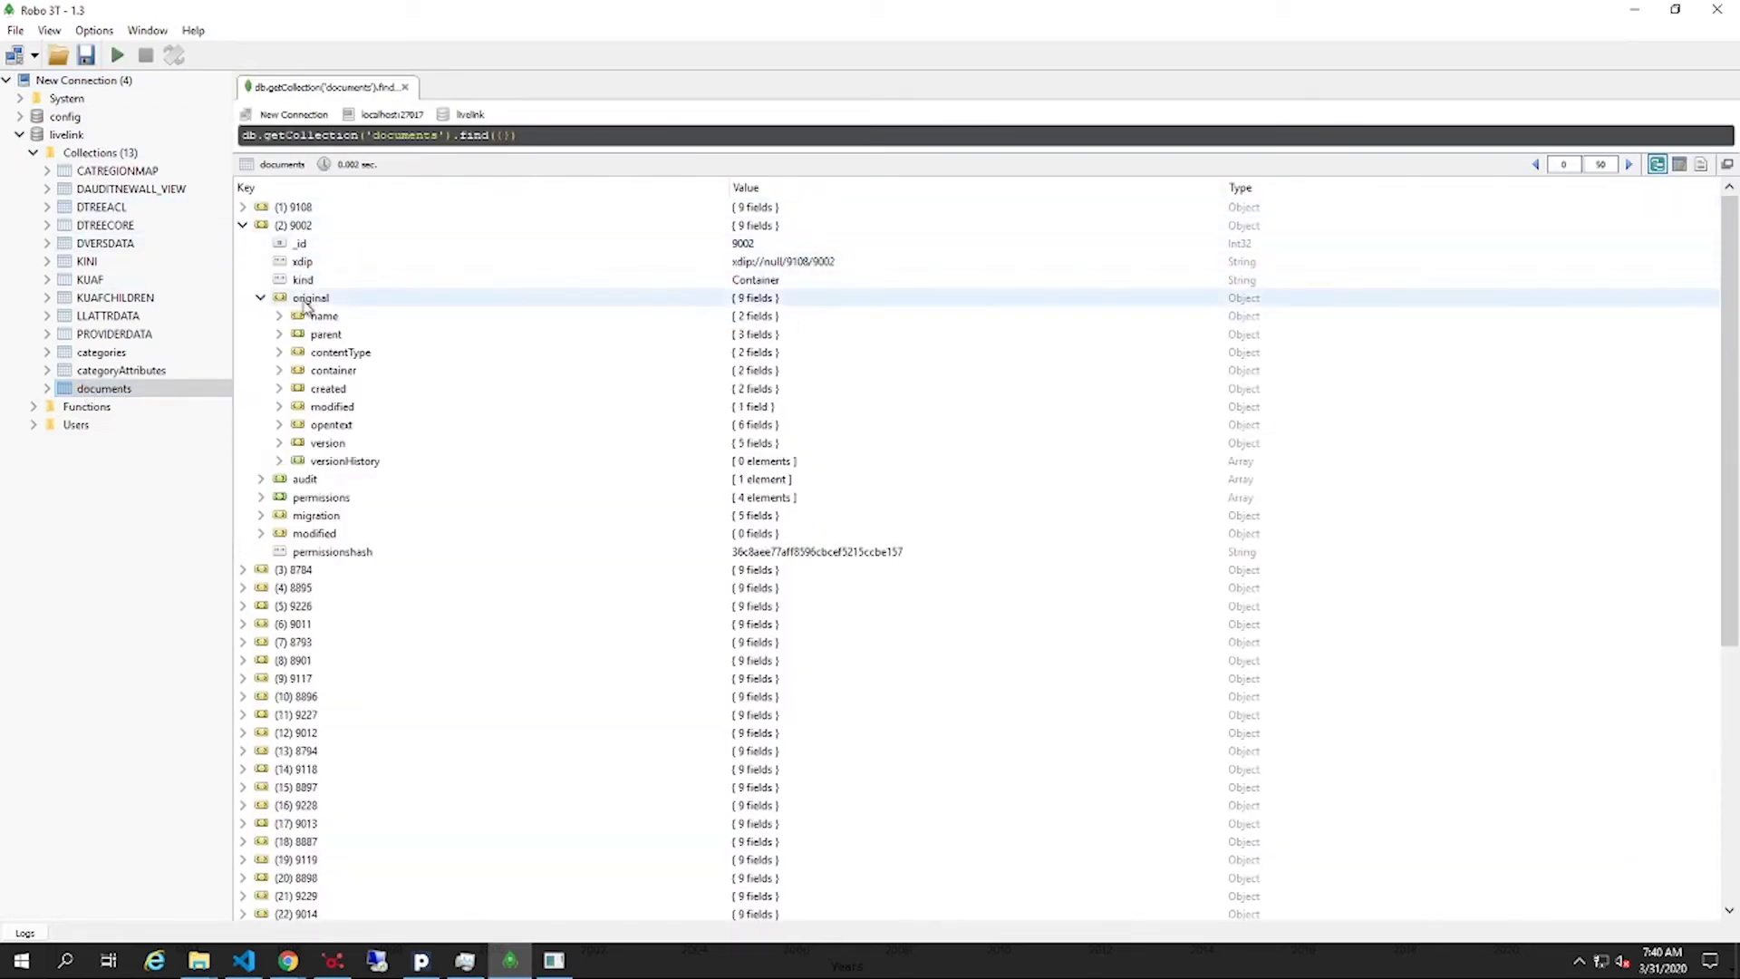
pyautogui.click(280, 315)
pyautogui.click(242, 206)
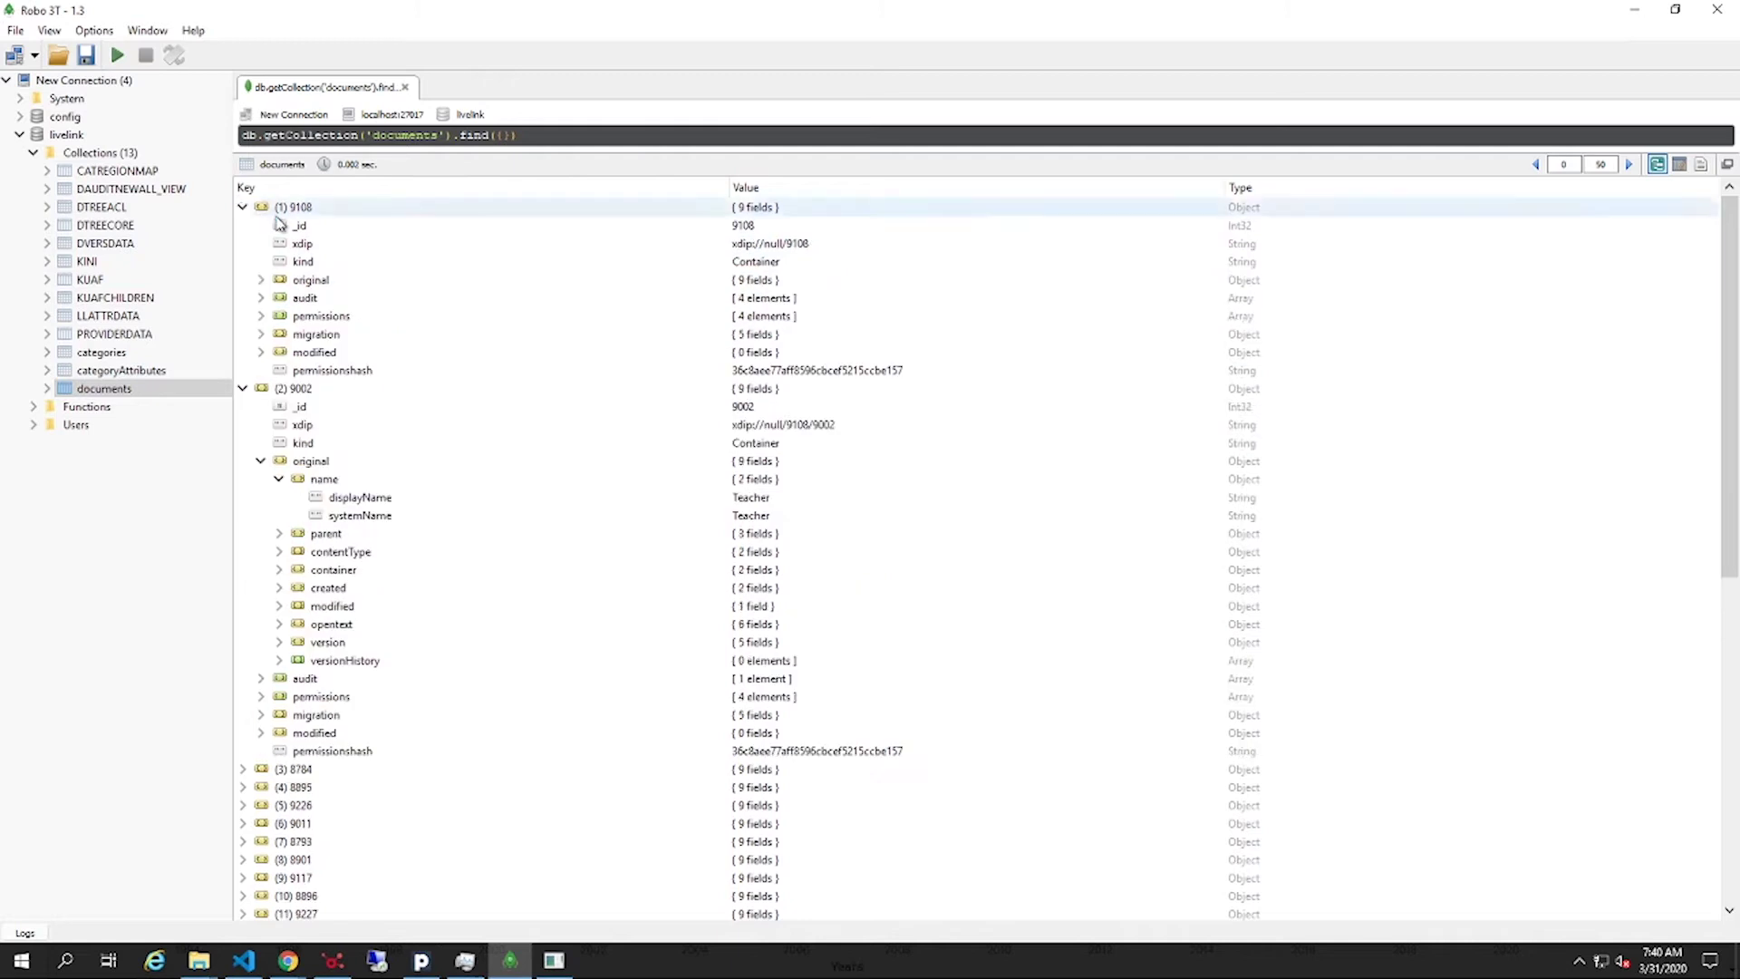
pyautogui.click(261, 280)
pyautogui.click(279, 297)
pyautogui.scroll(-15, 340, 364)
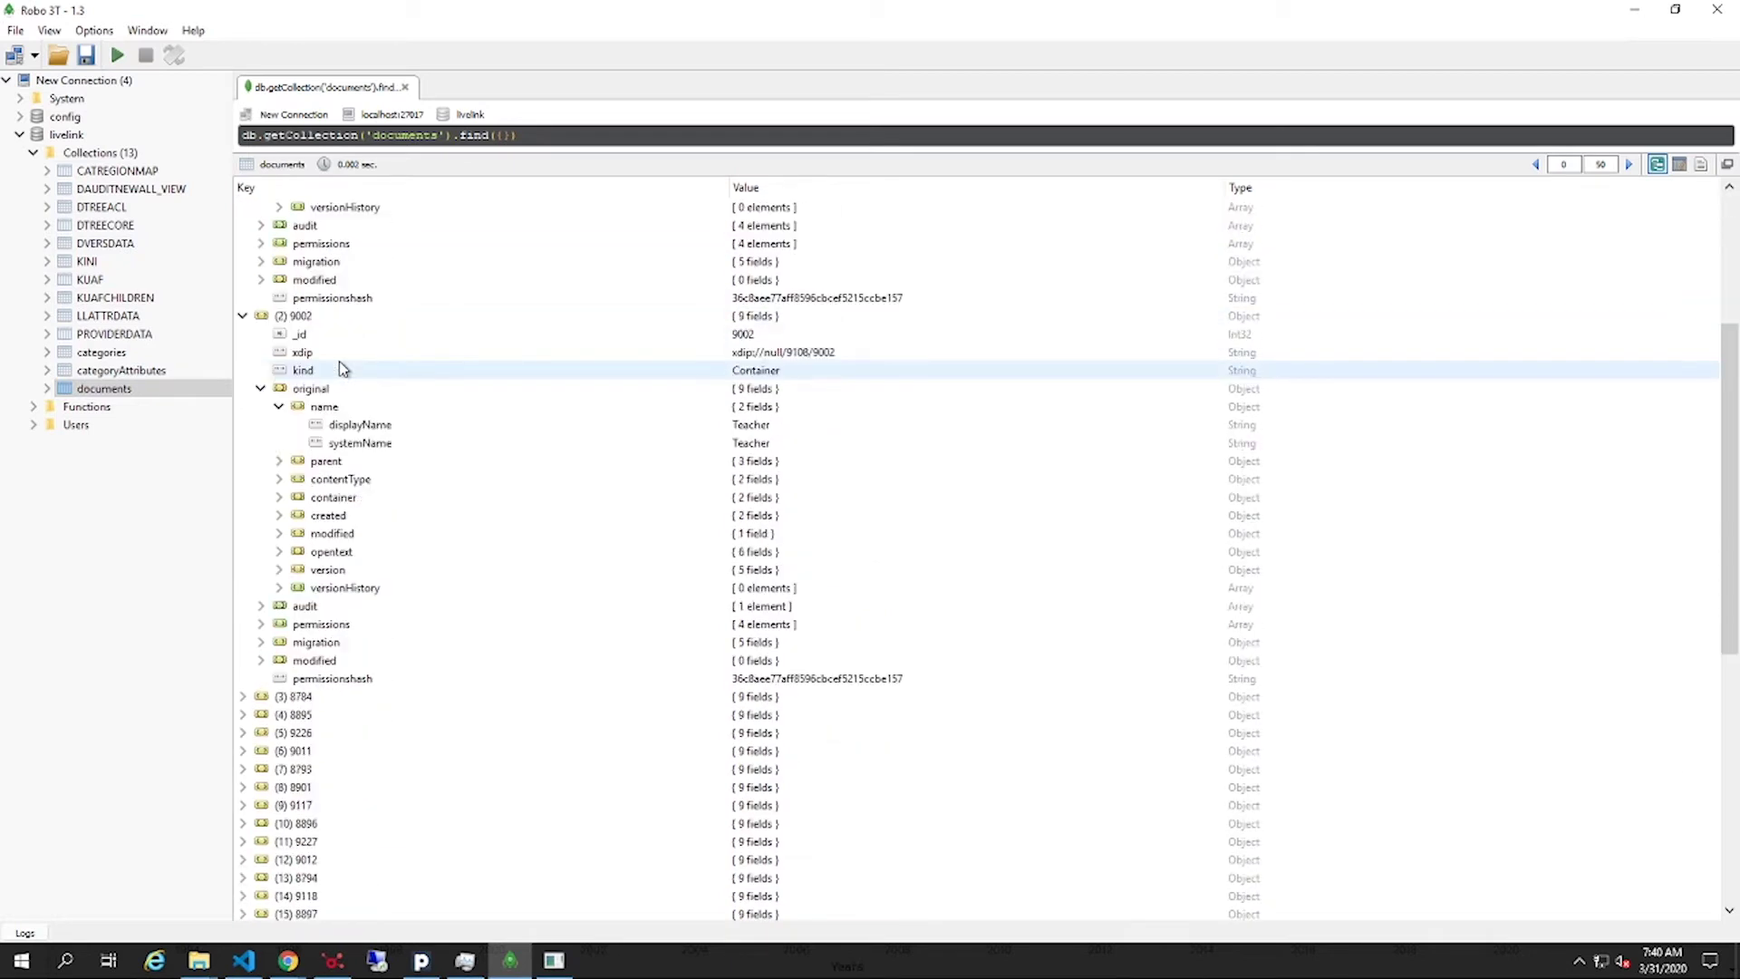
# - Inspect record 8897's original file name and its still-empty modified field
pyautogui.click(243, 388)
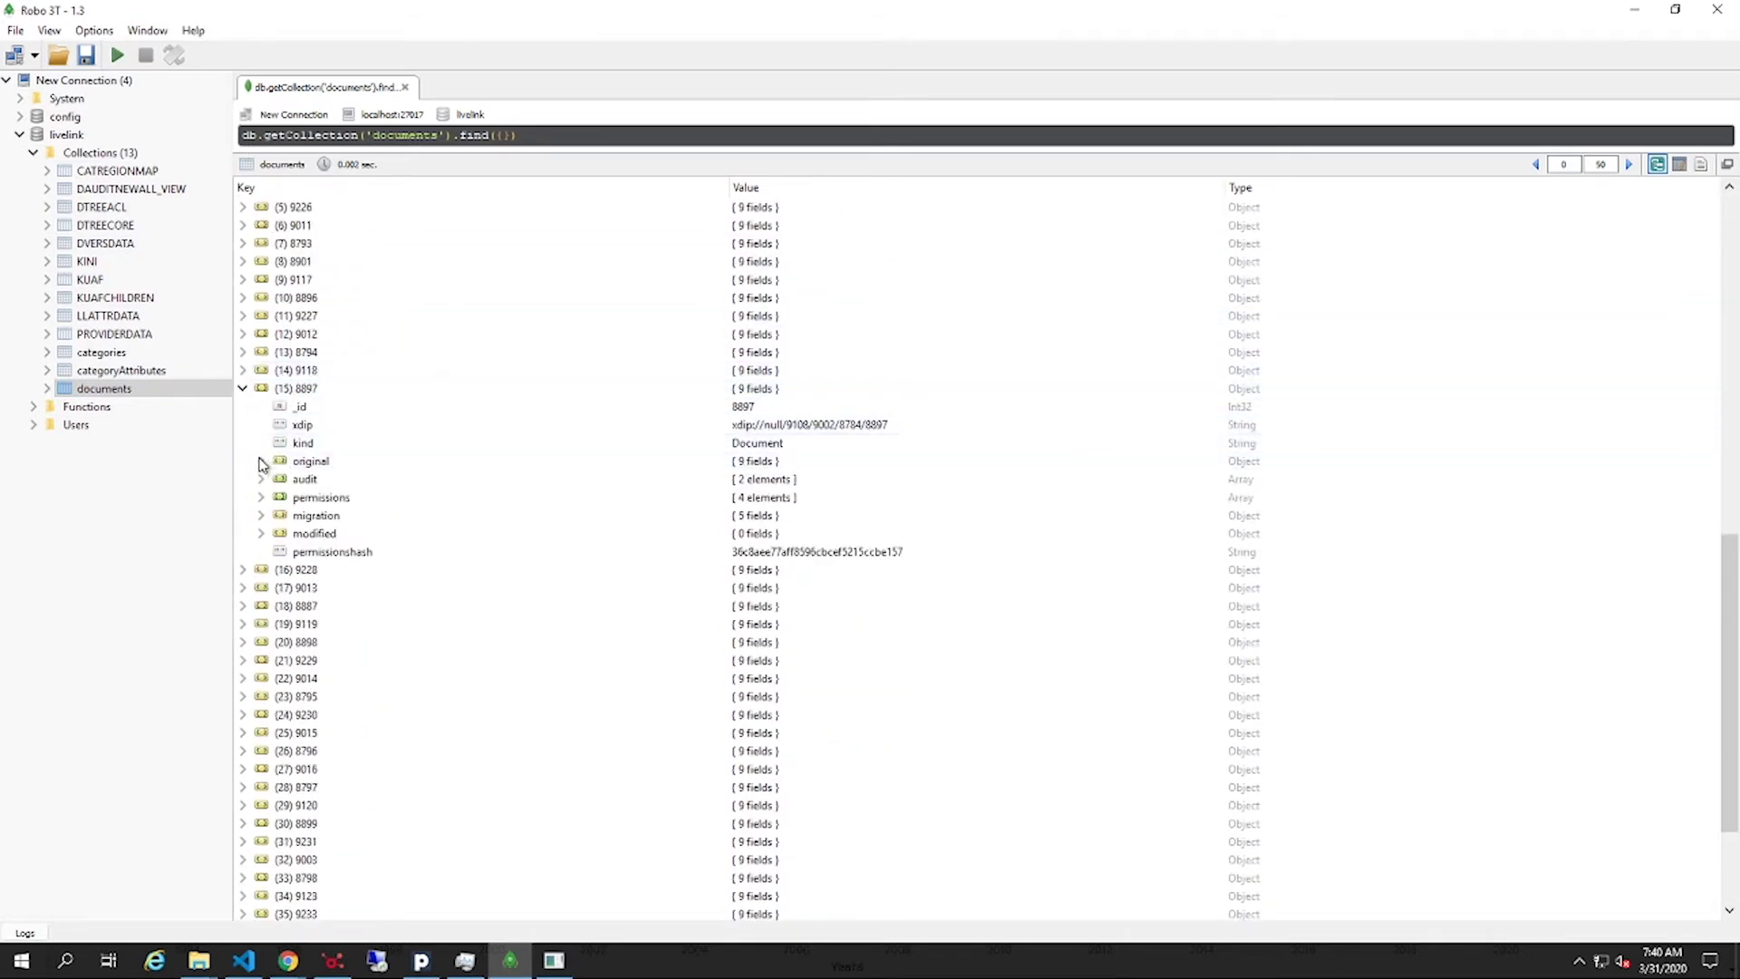
pyautogui.click(261, 460)
pyautogui.click(279, 478)
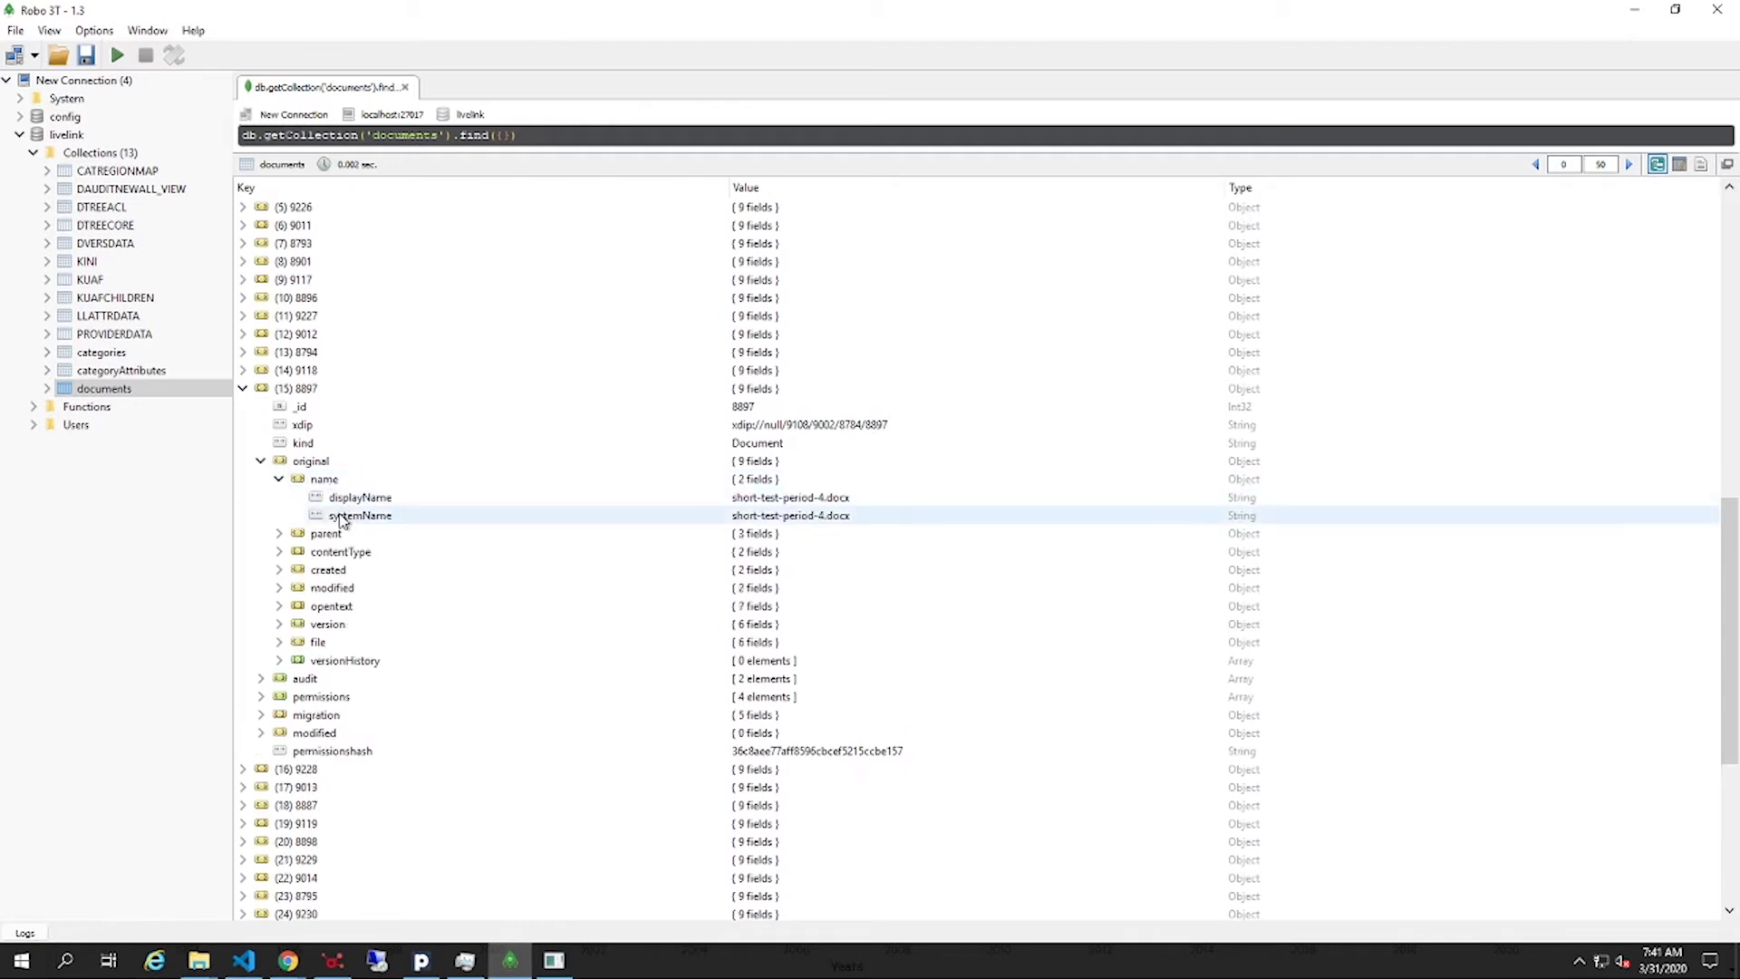
pyautogui.scroll(-1, 313, 634)
pyautogui.click(508, 680)
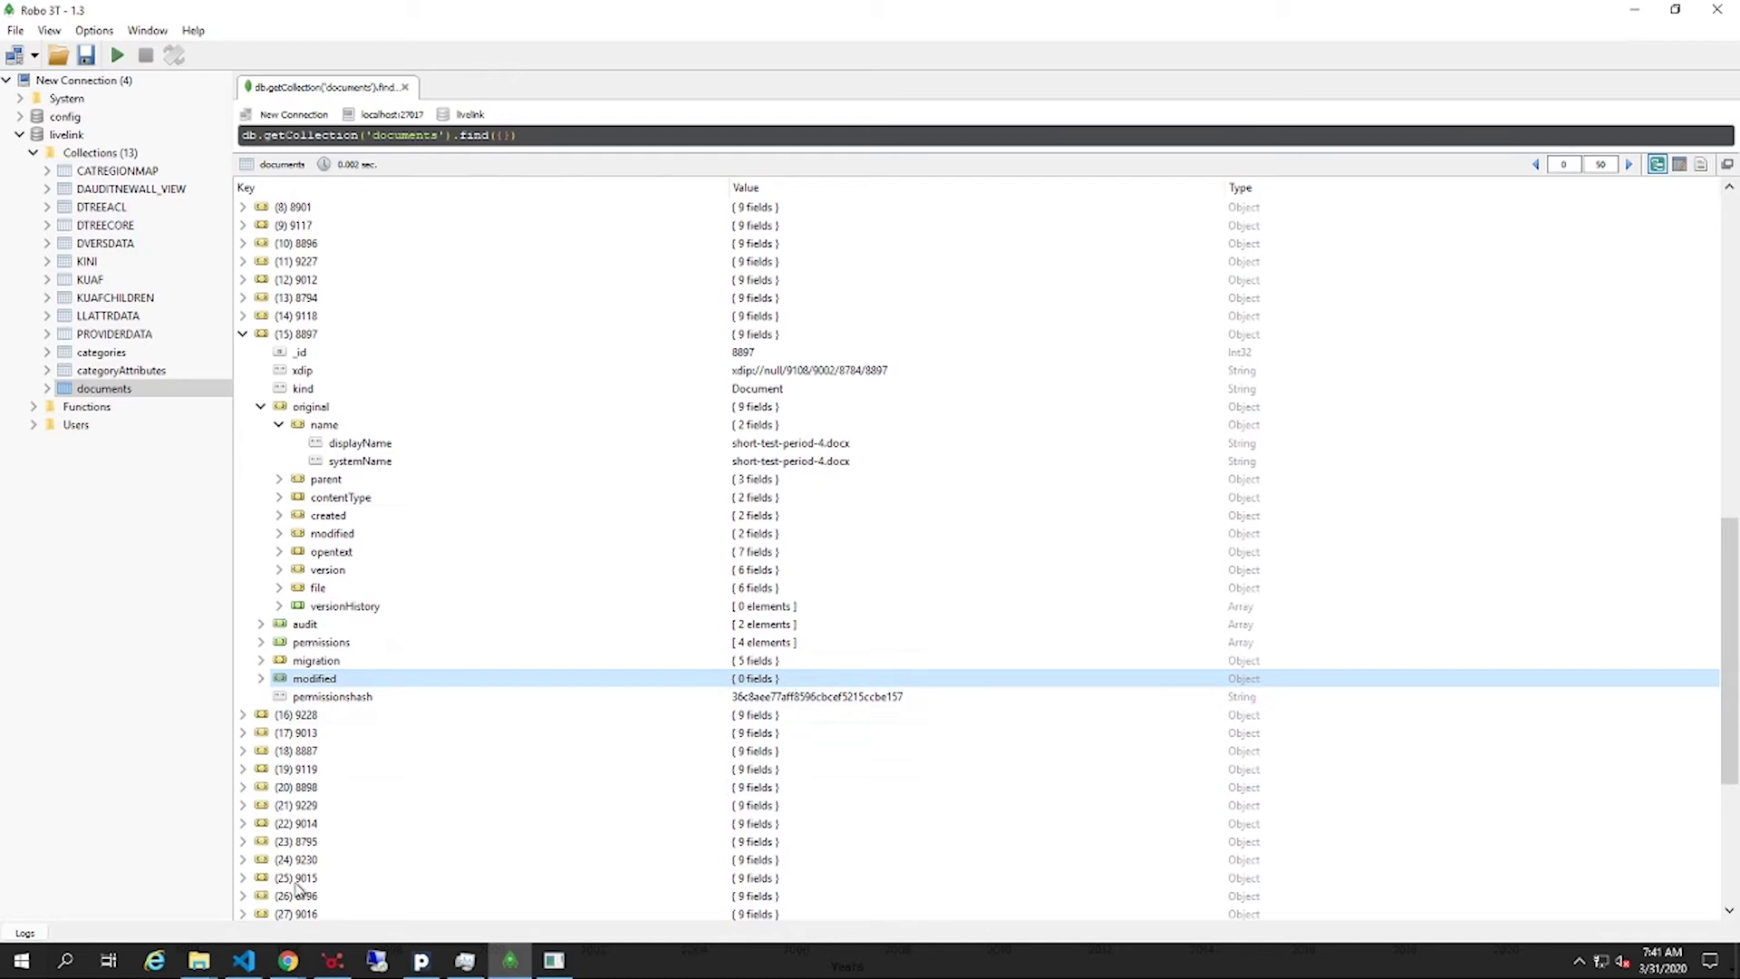
# - Resume the script in Xill IDE to run the transform step, then return to Robo 3T
pyautogui.click(334, 961)
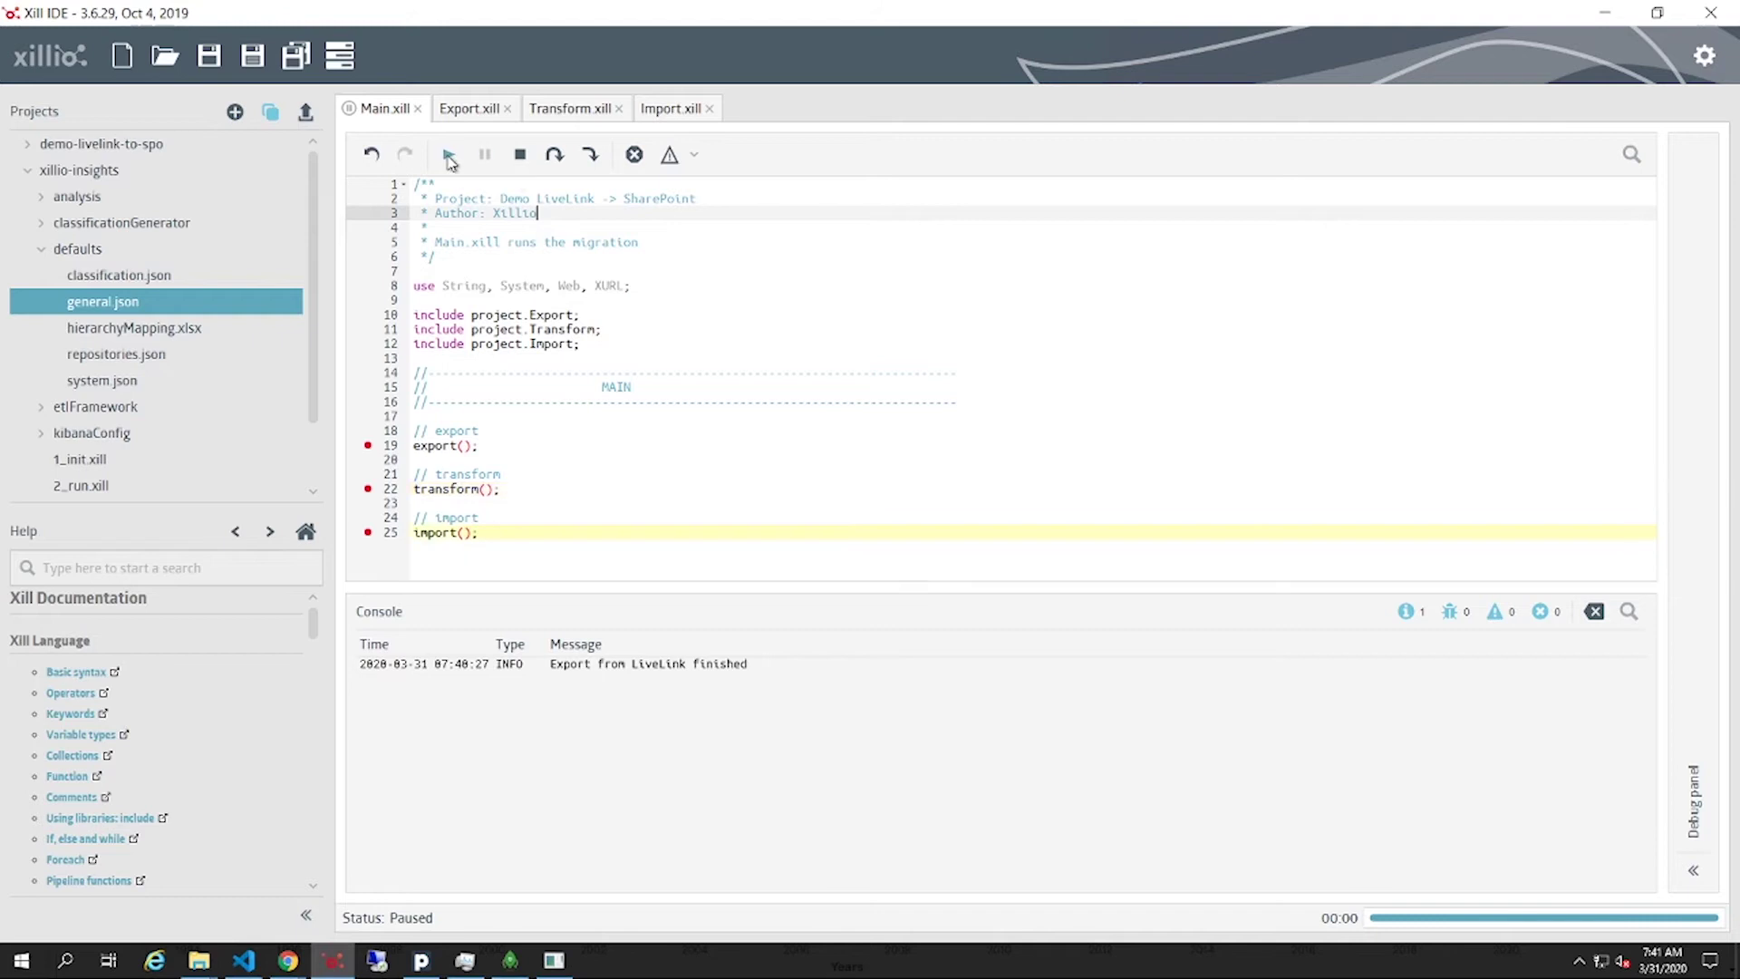
pyautogui.click(449, 156)
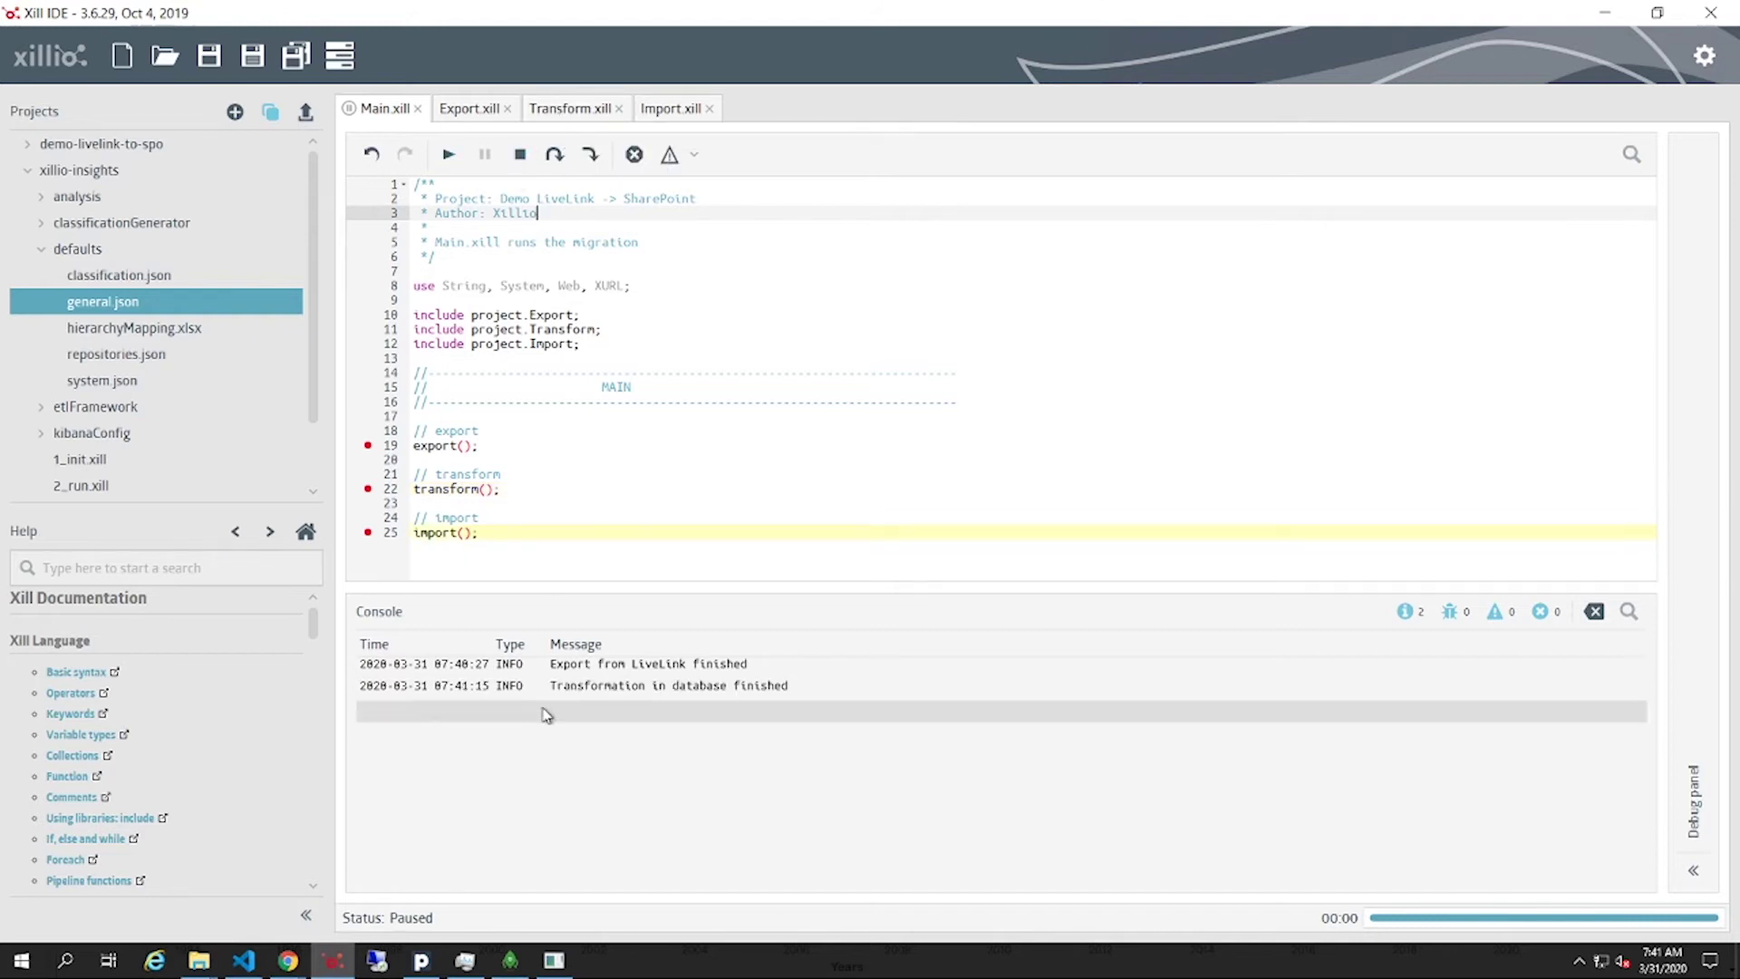
pyautogui.click(511, 961)
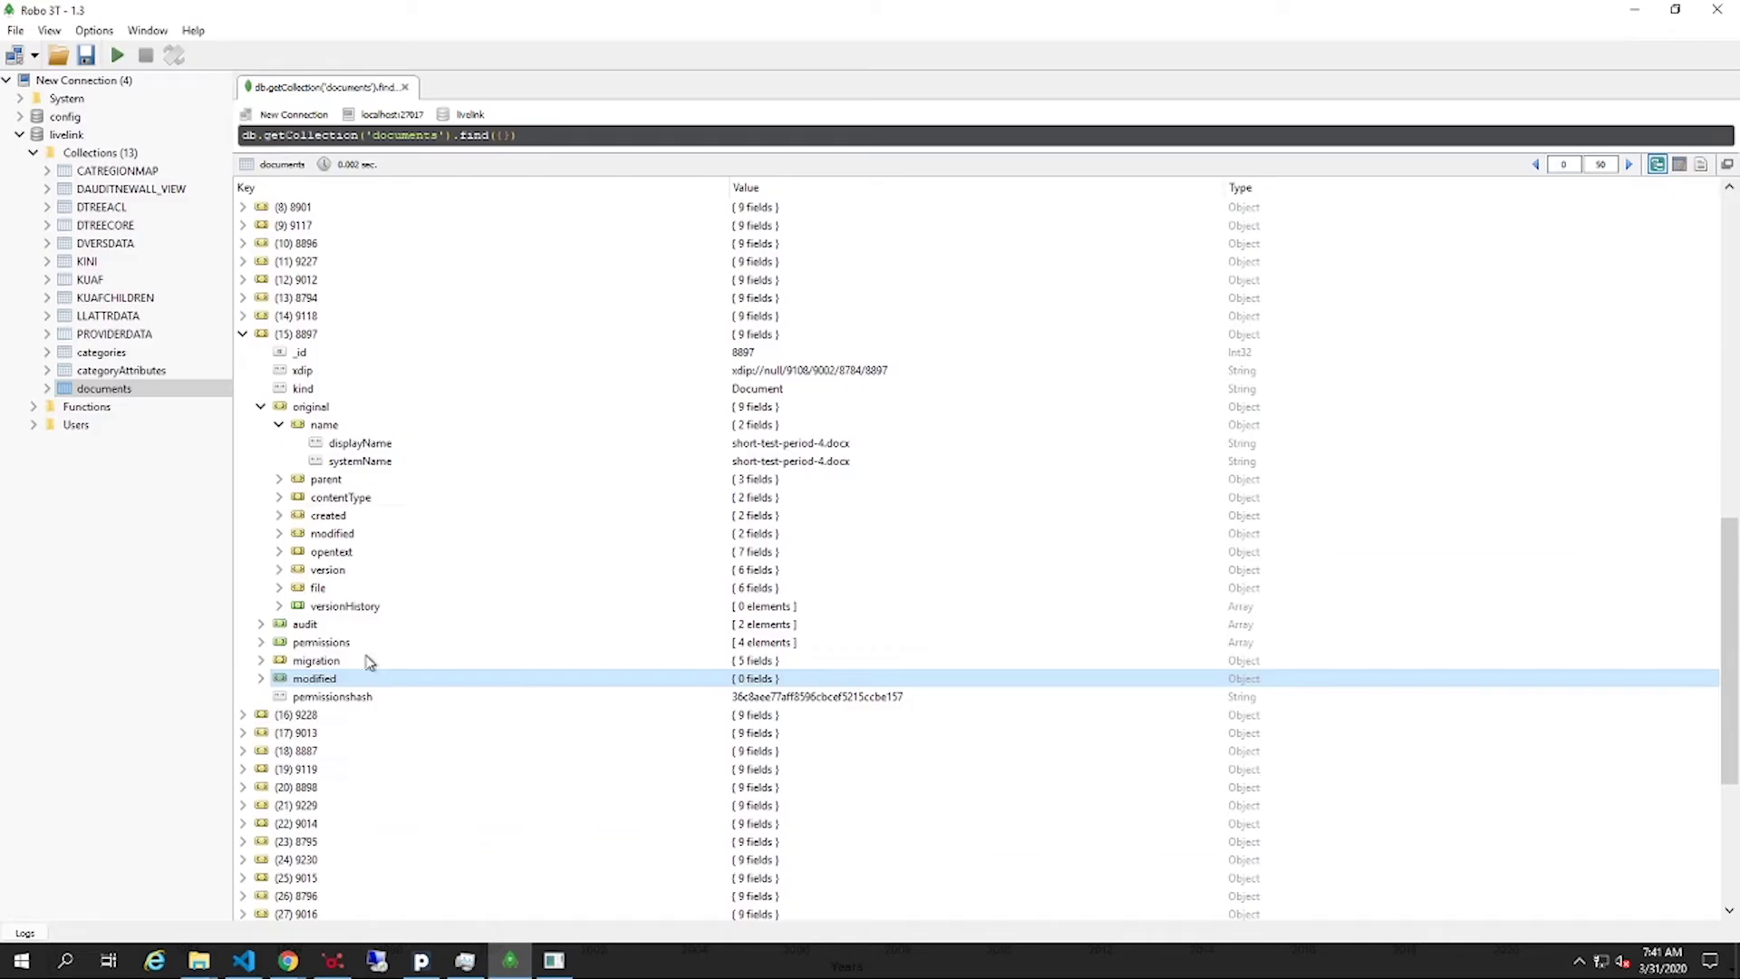
# - Refresh the livelink database, reopen documents and expand record 9108's now-filled modified fields
pyautogui.rightClick(84, 134)
pyautogui.click(105, 166)
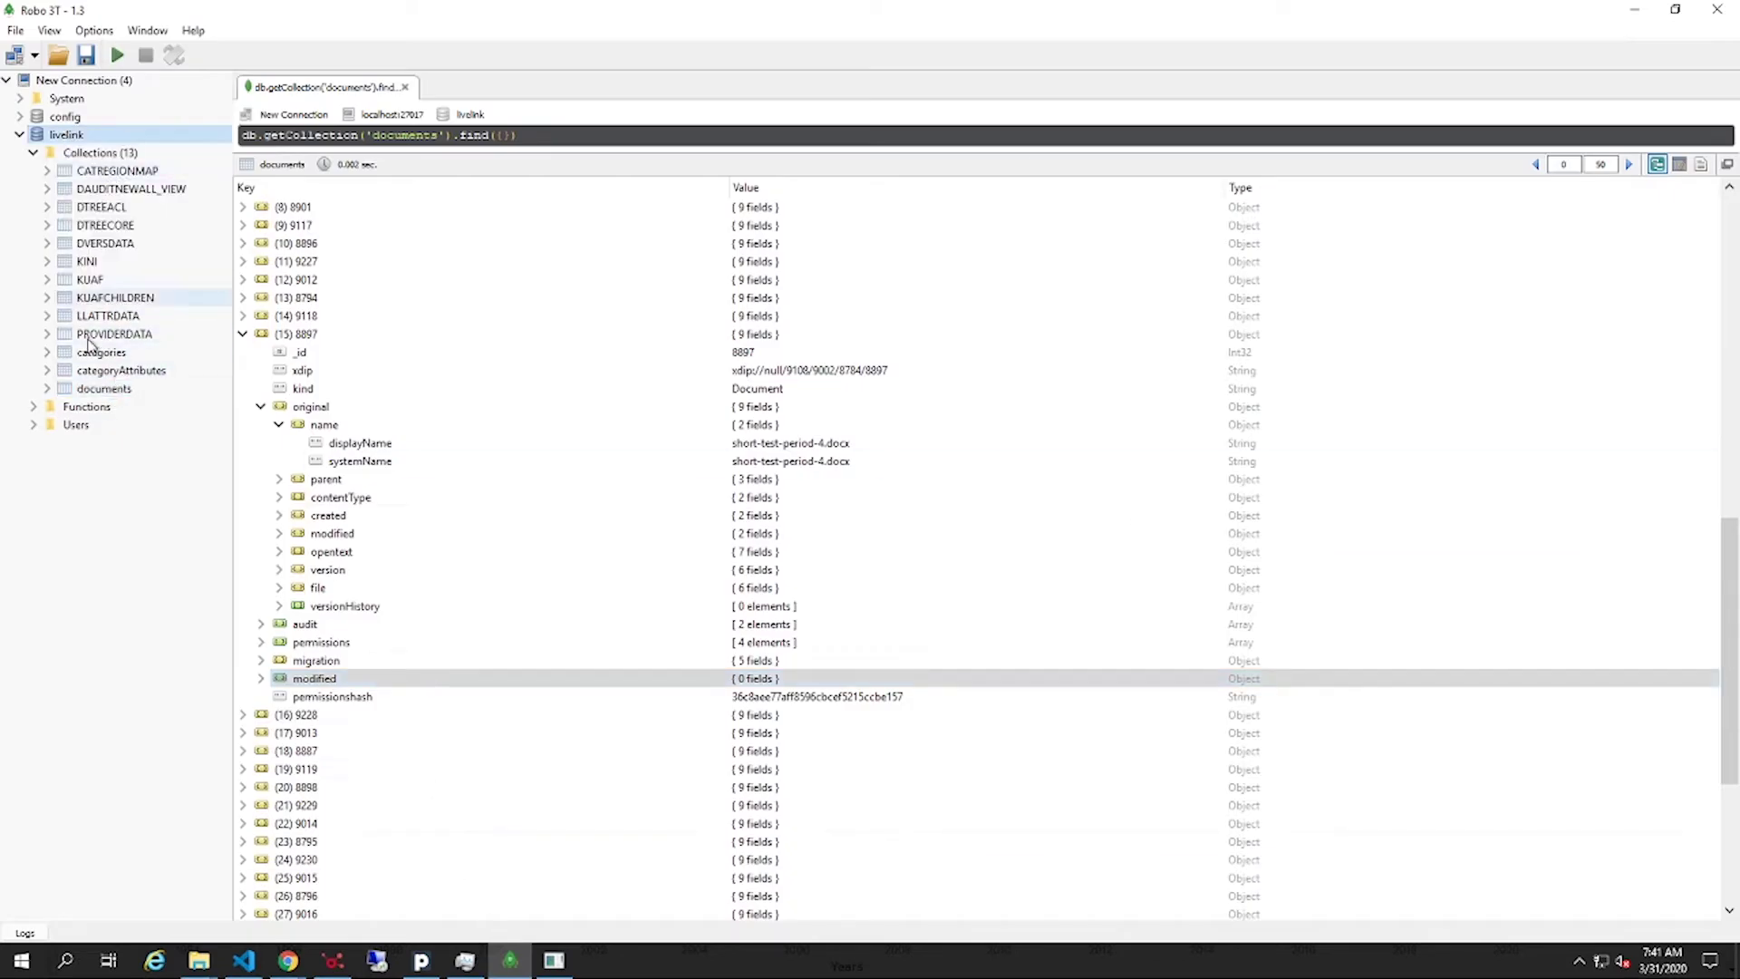
pyautogui.doubleClick(104, 388)
pyautogui.click(243, 207)
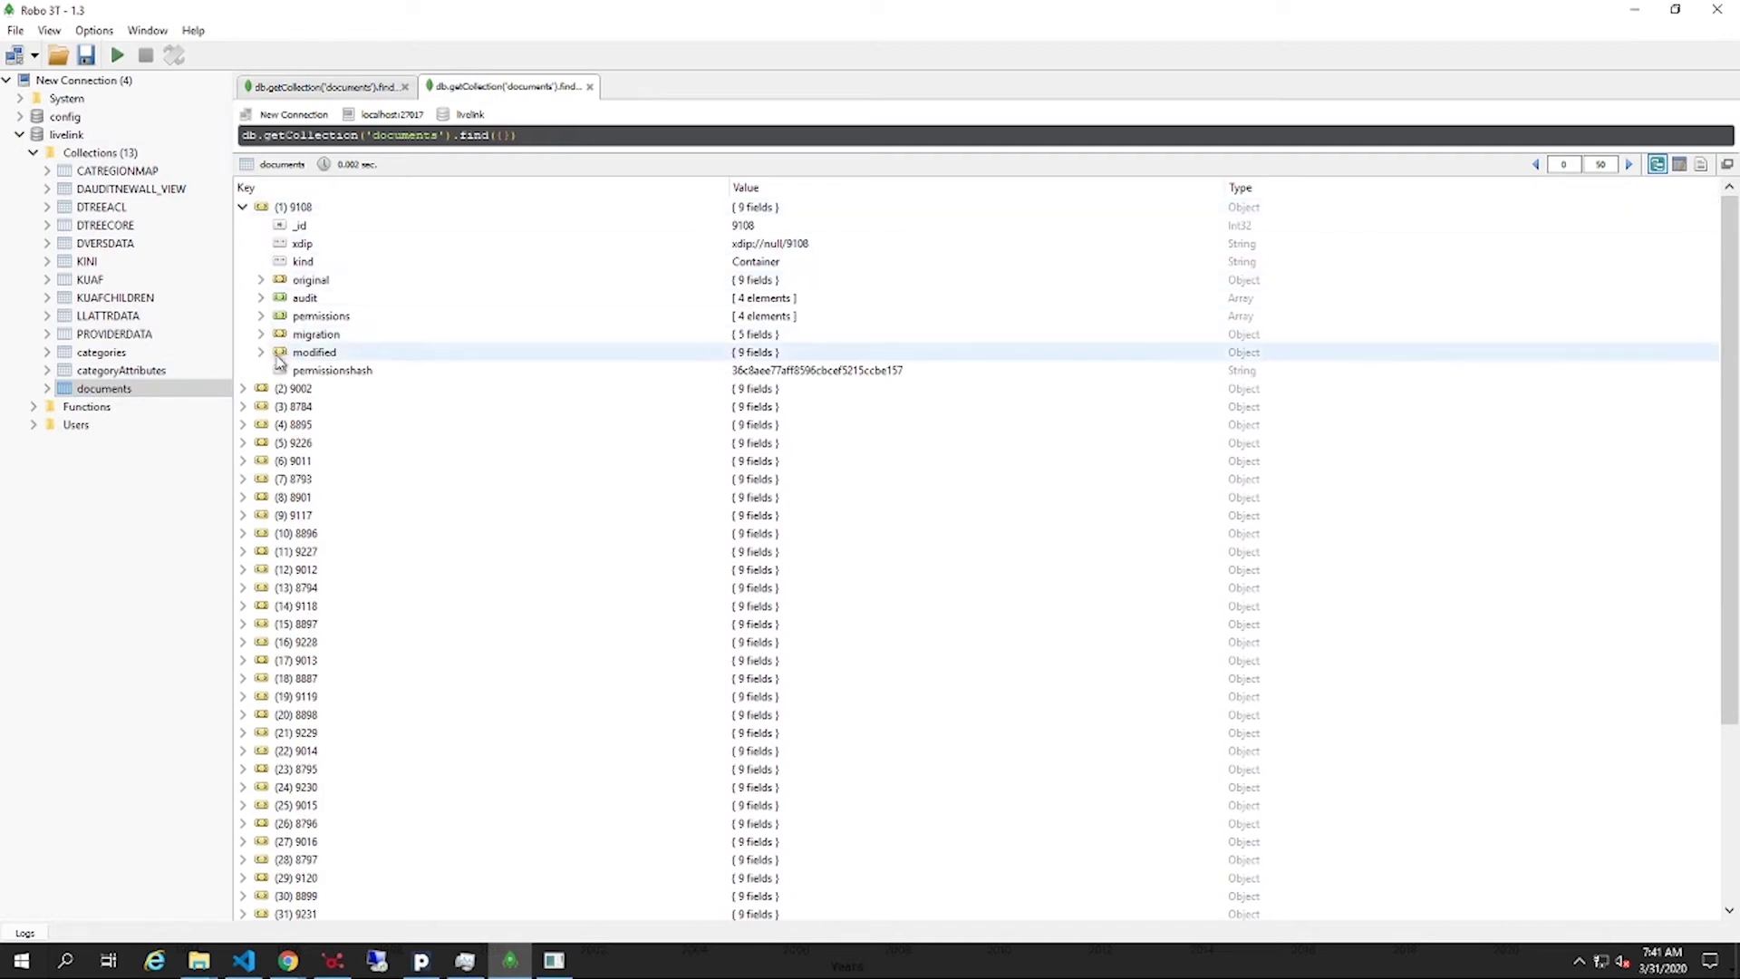
pyautogui.click(261, 351)
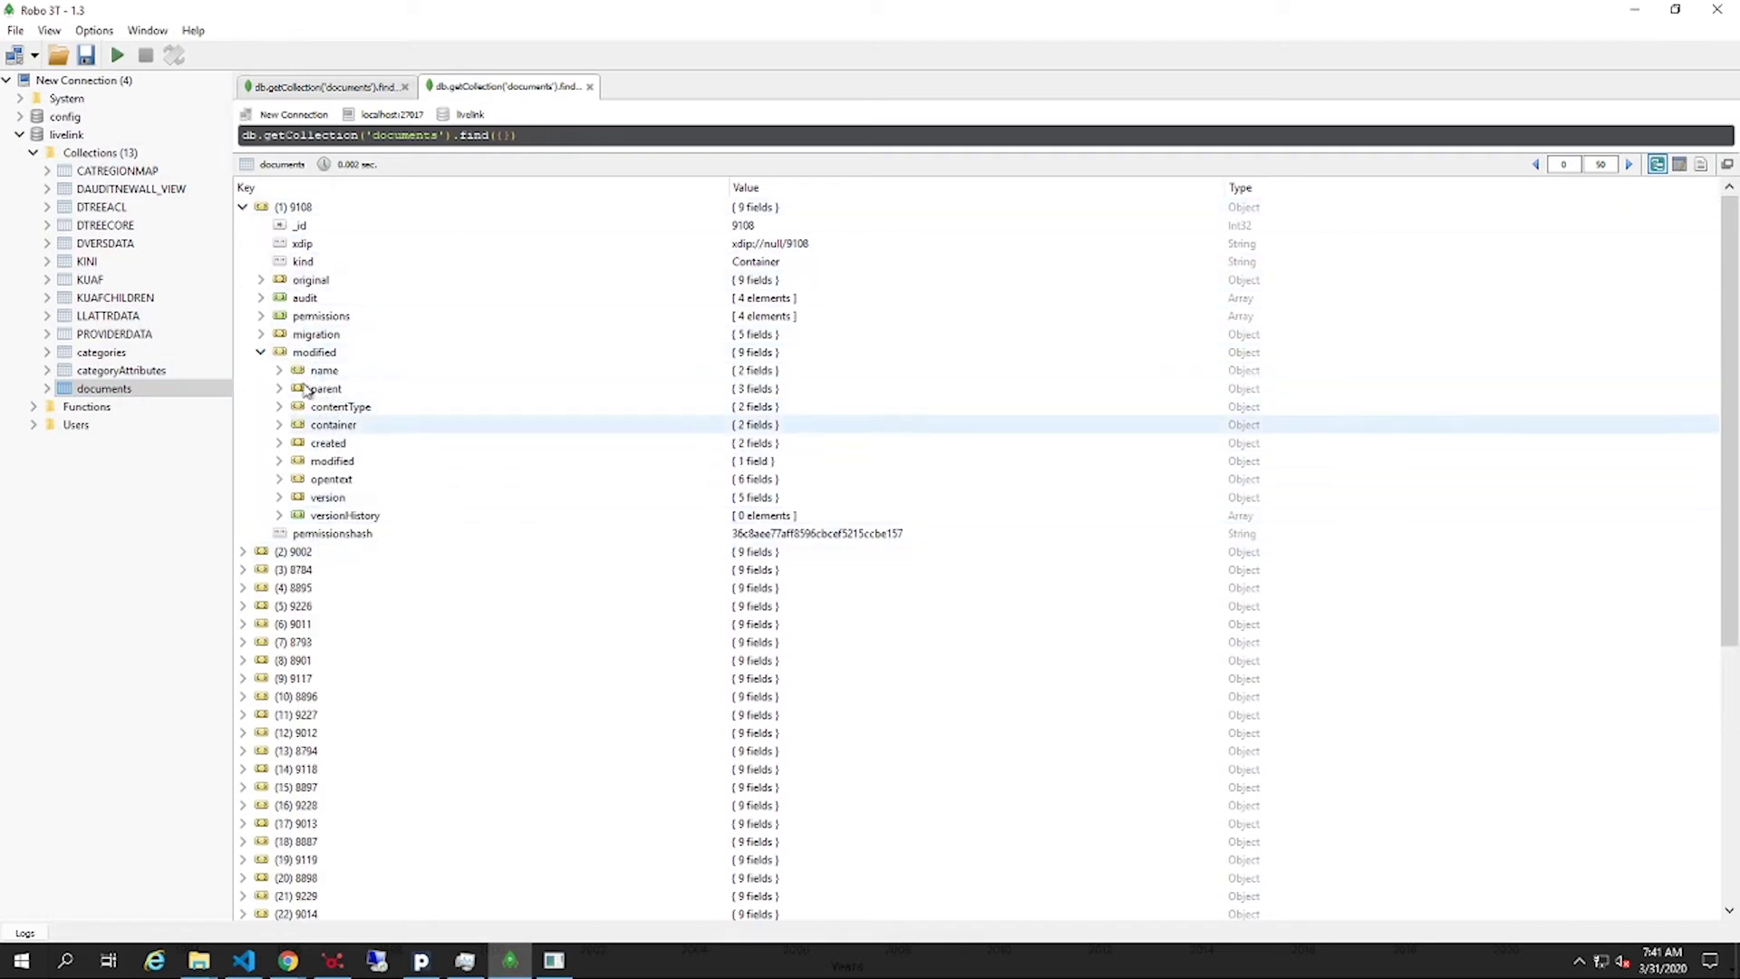
# - Check record 8793's modified name and parent path, then switch to the Xillio Insights Overview dashboard
pyautogui.click(243, 643)
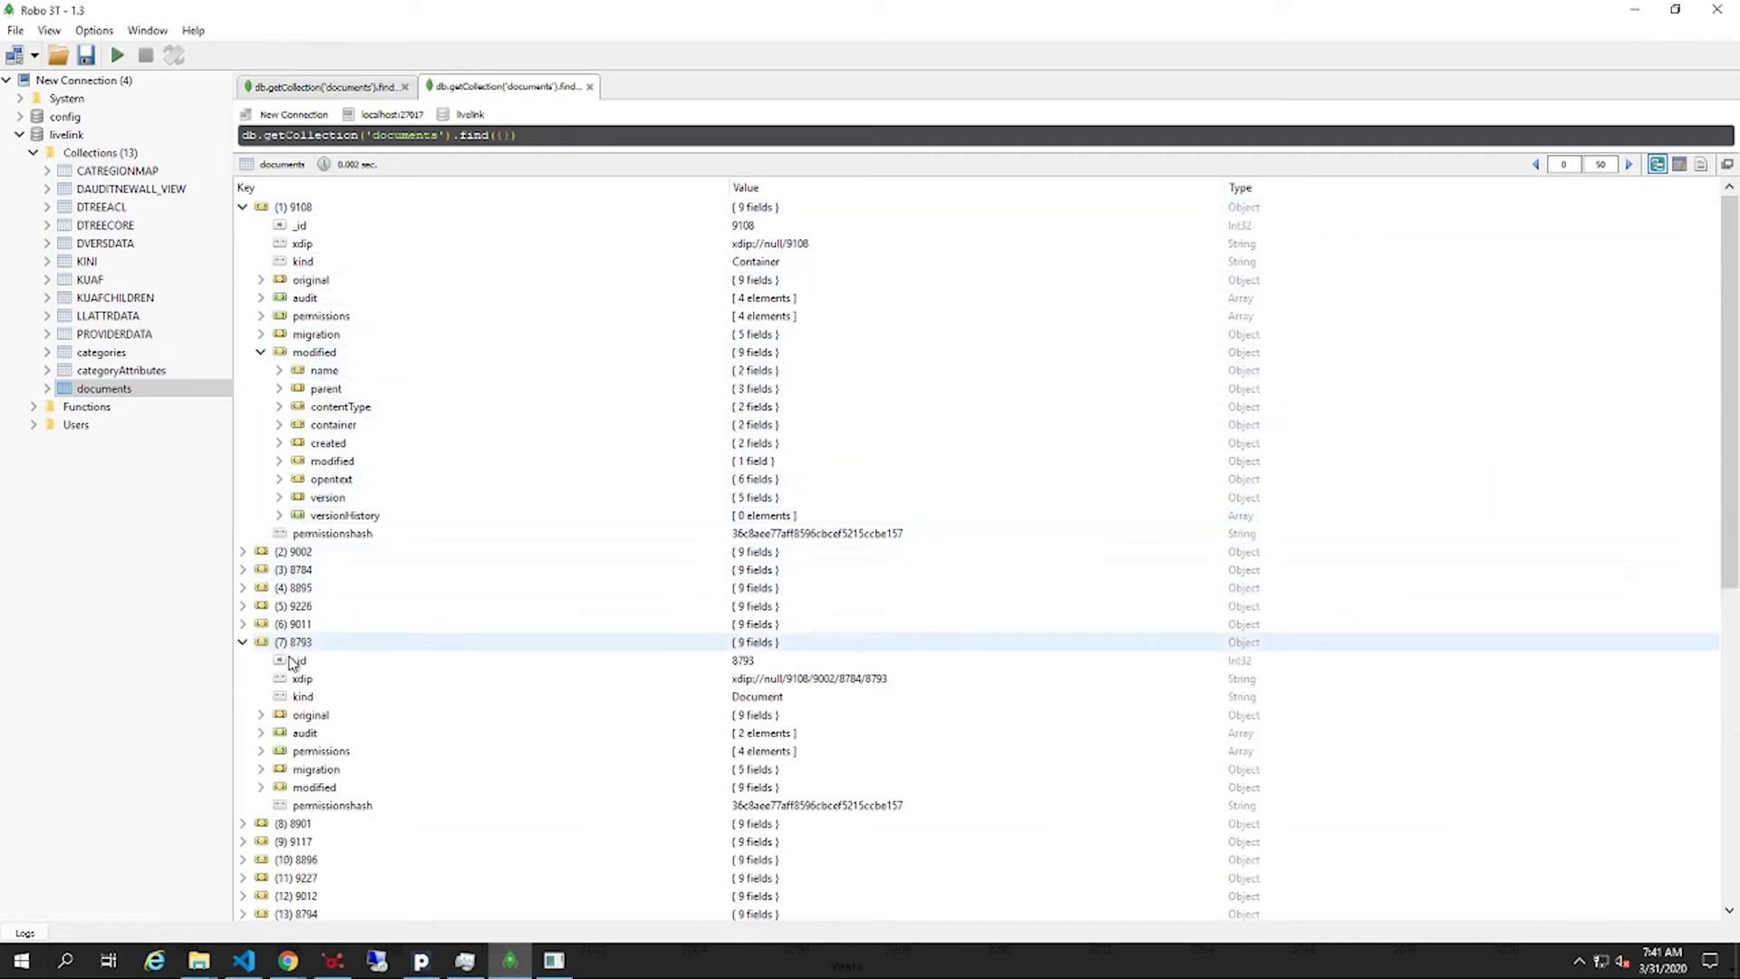
pyautogui.click(261, 787)
pyautogui.scroll(-2, 299, 793)
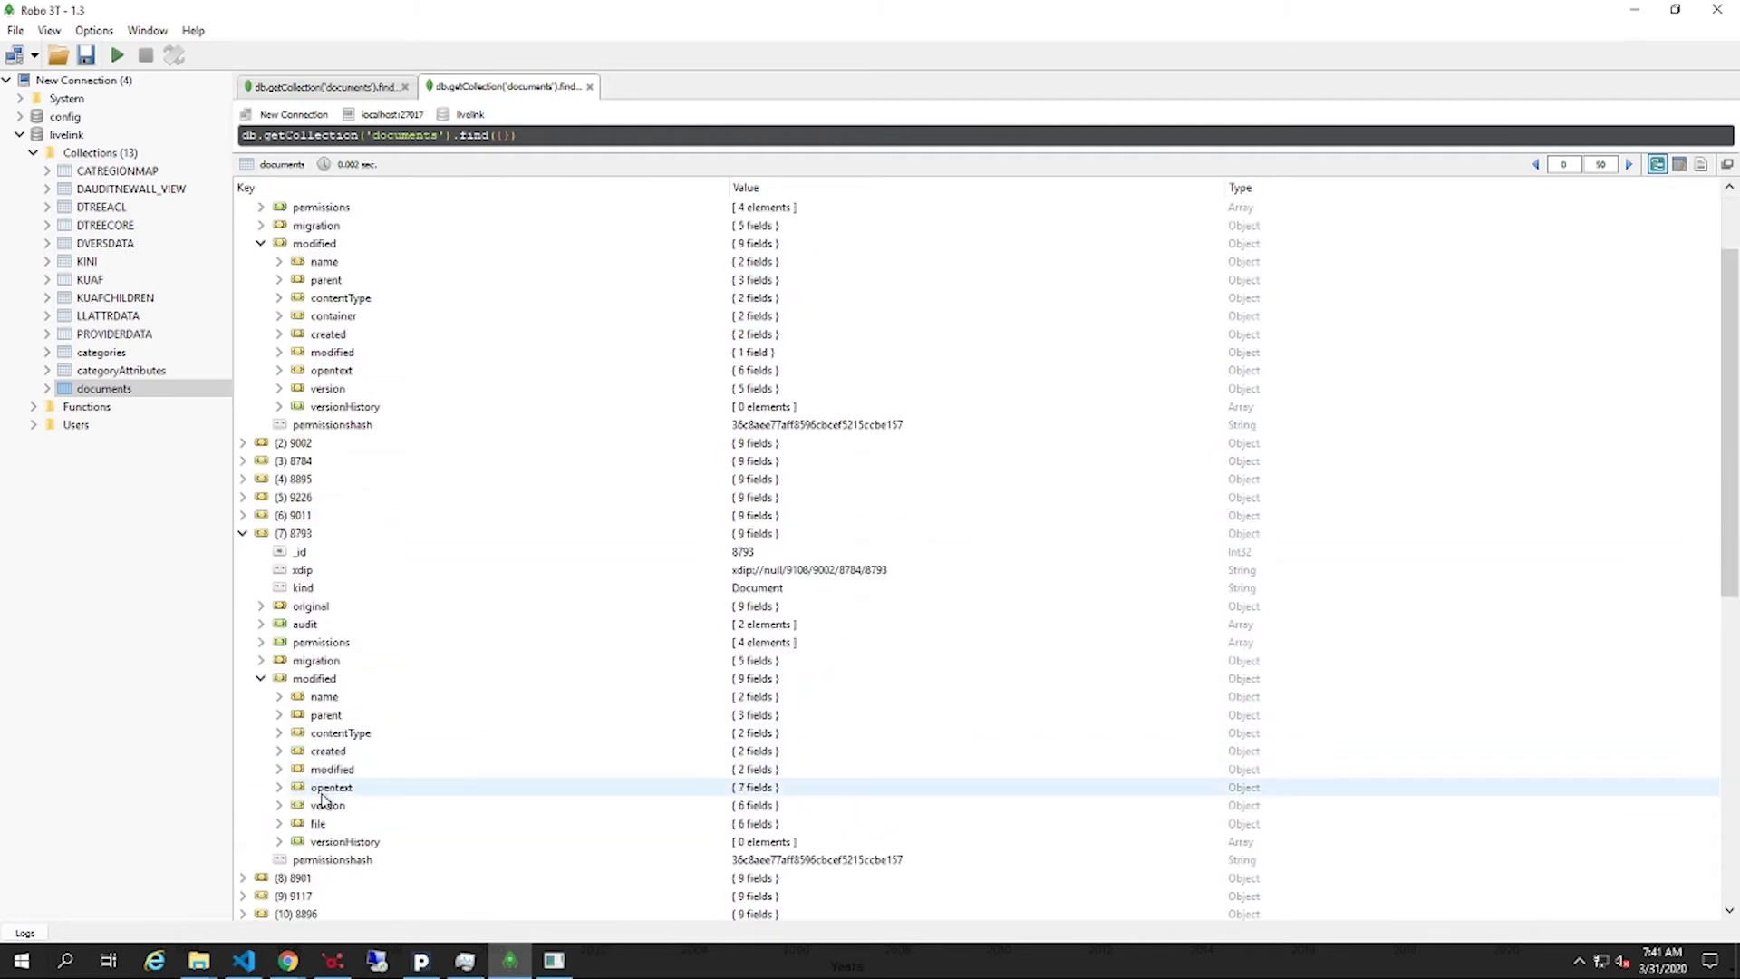
pyautogui.doubleClick(328, 697)
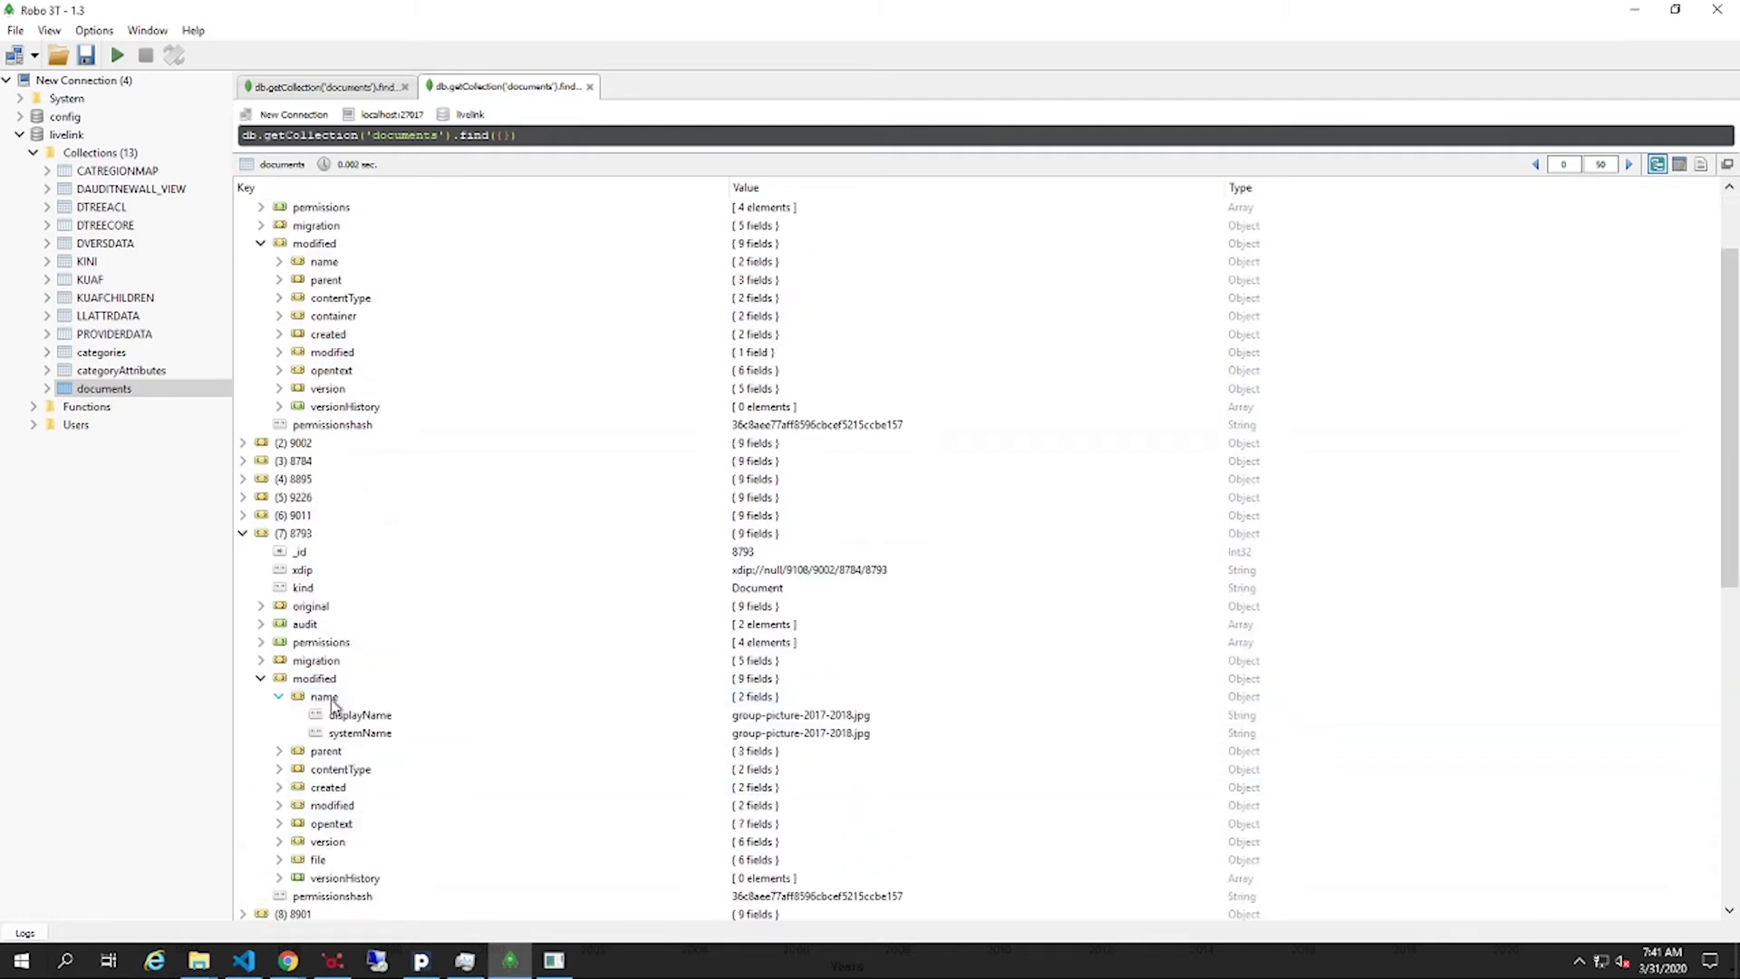
pyautogui.click(280, 752)
pyautogui.click(297, 788)
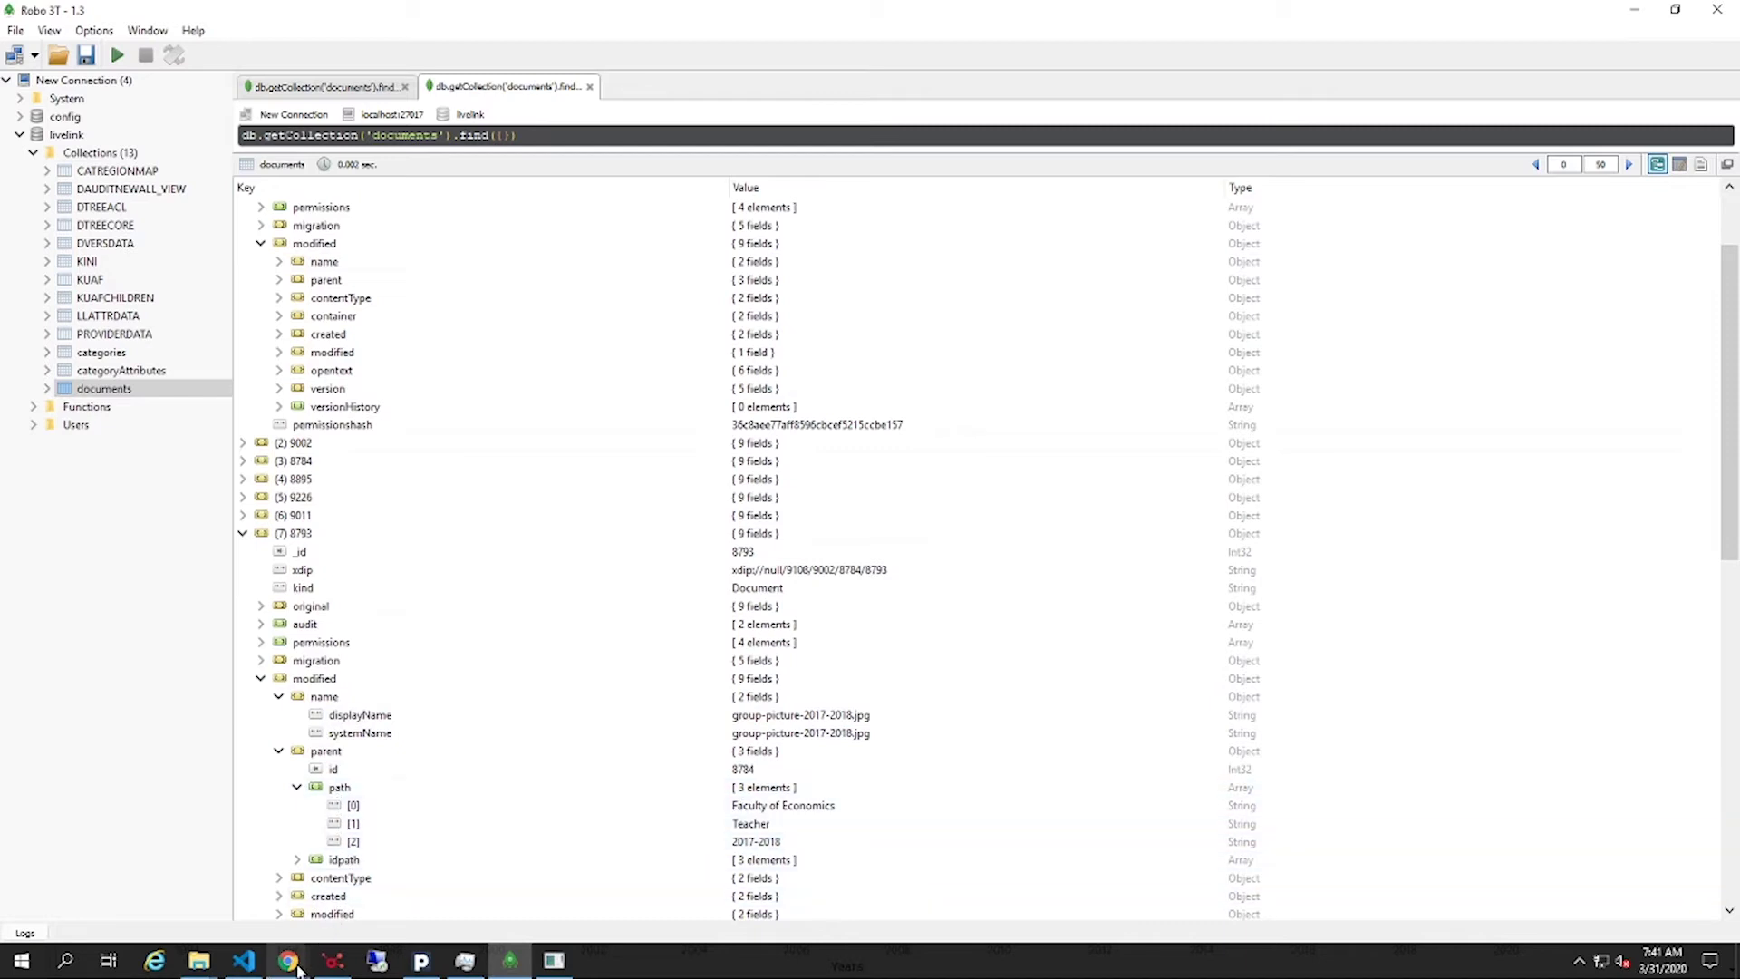
pyautogui.moveTo(299, 967)
pyautogui.click(243, 906)
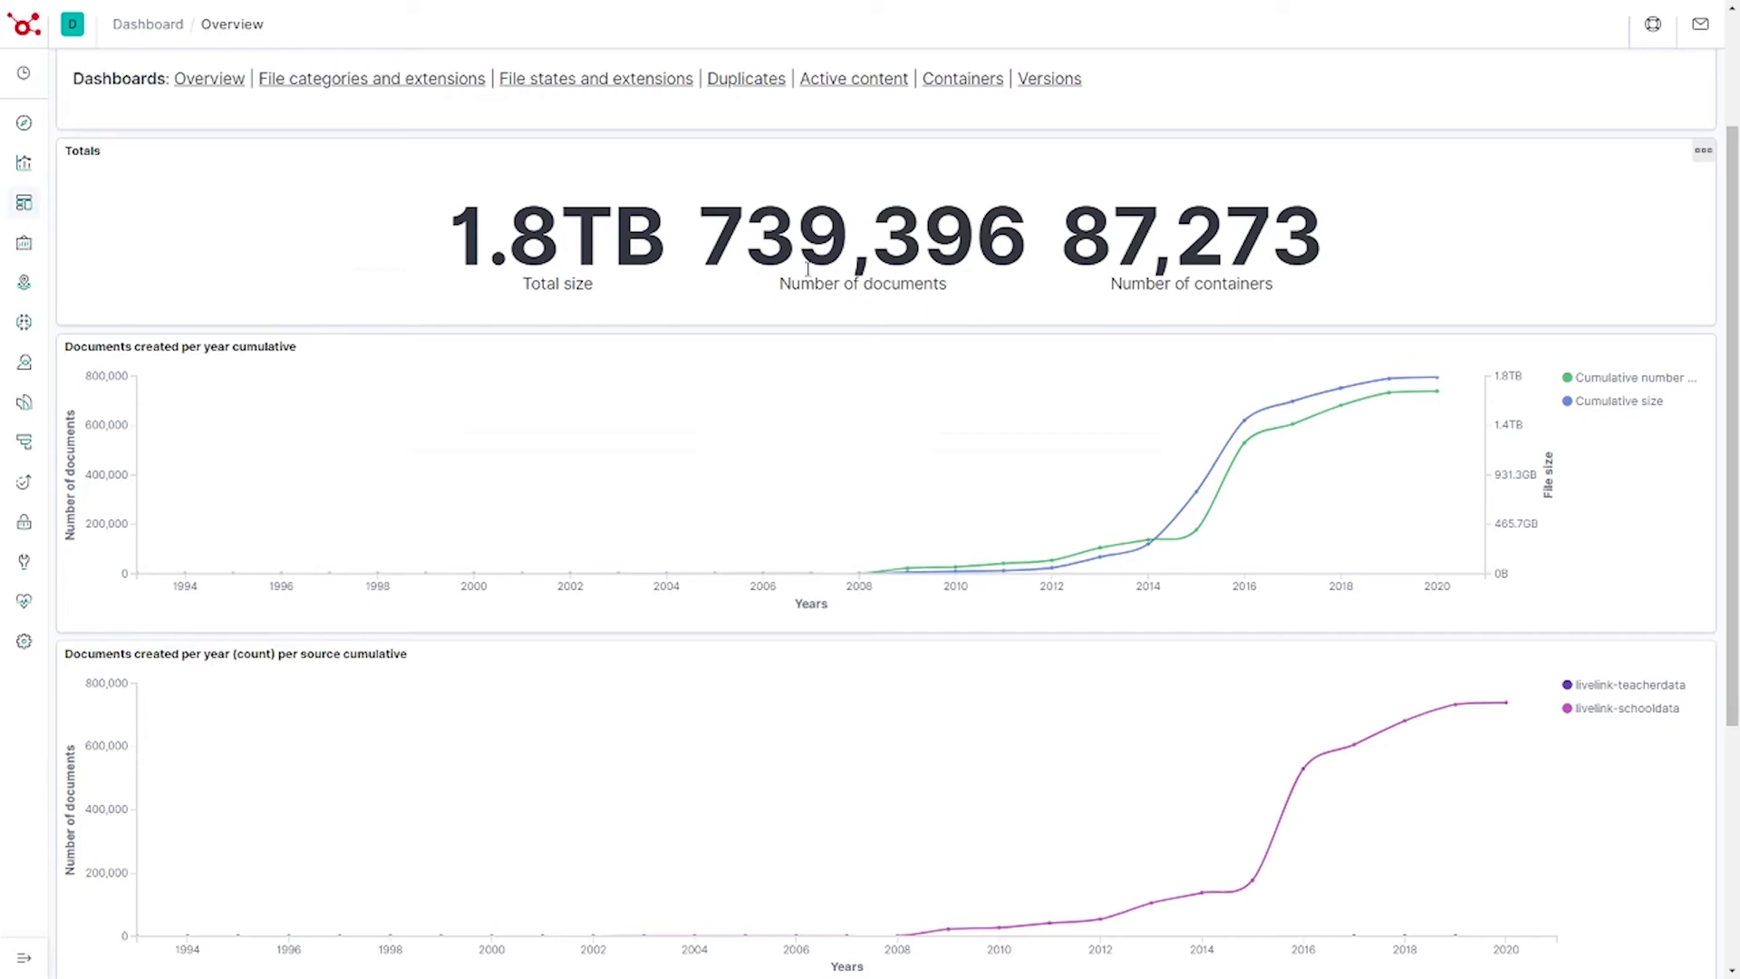
pyautogui.scroll(-1, 899, 531)
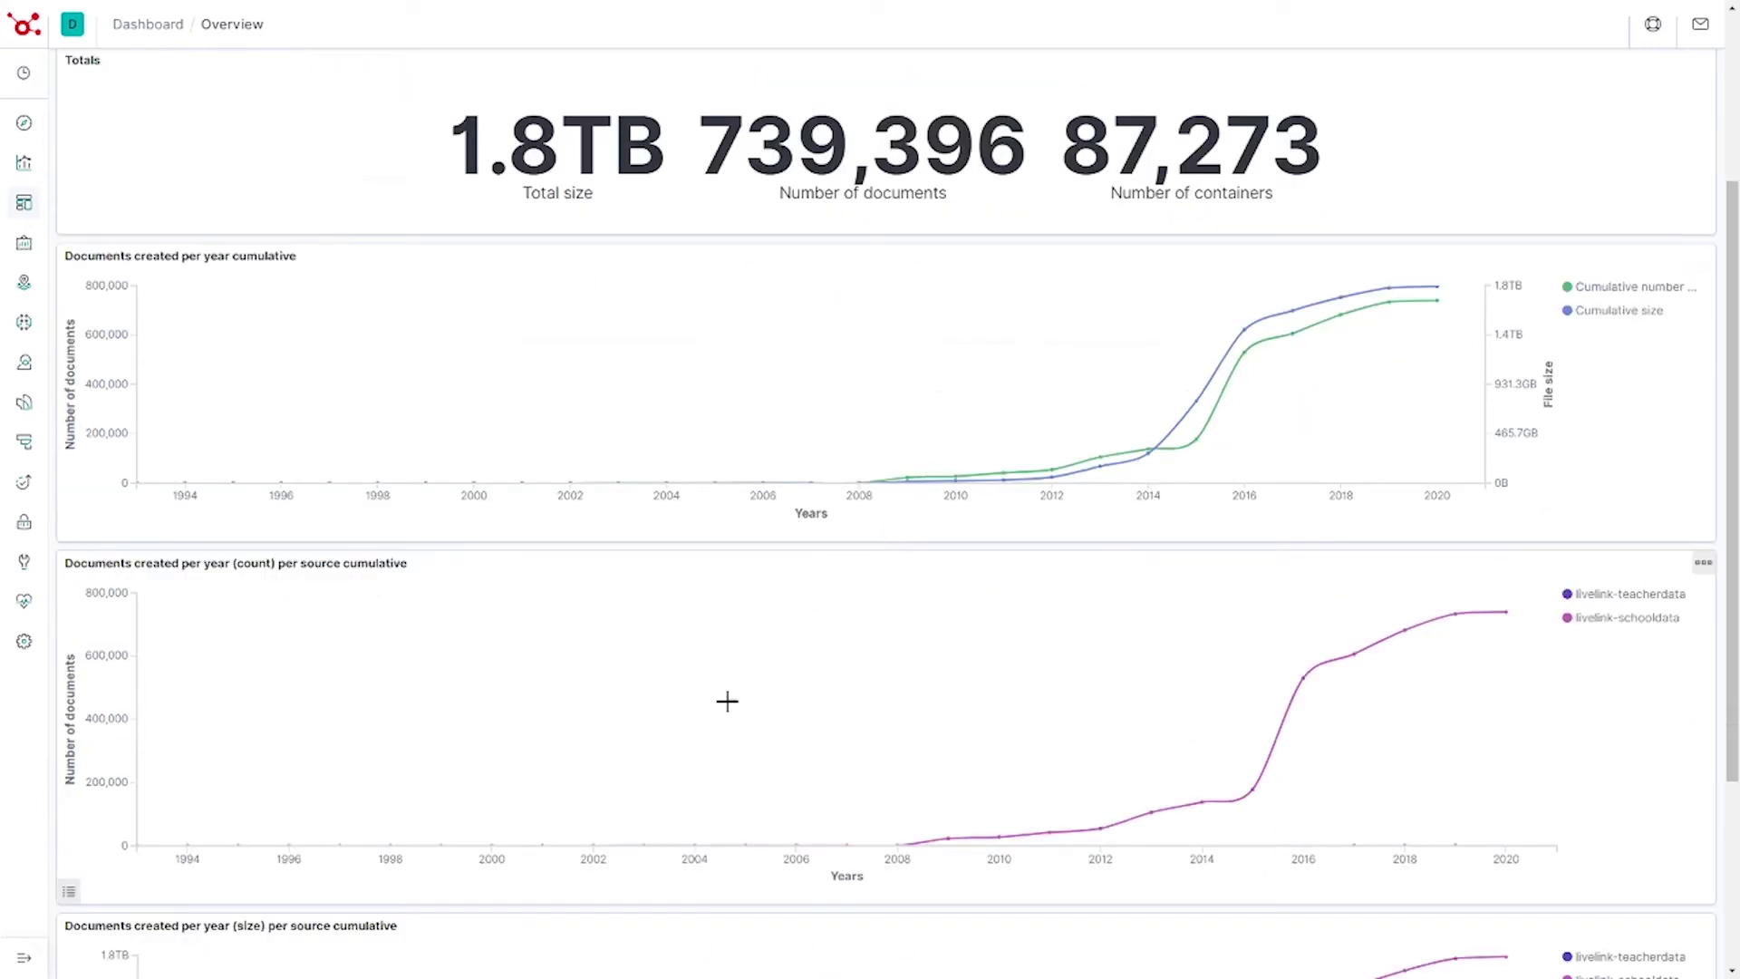
pyautogui.scroll(-1, 727, 700)
pyautogui.scroll(-2, 727, 700)
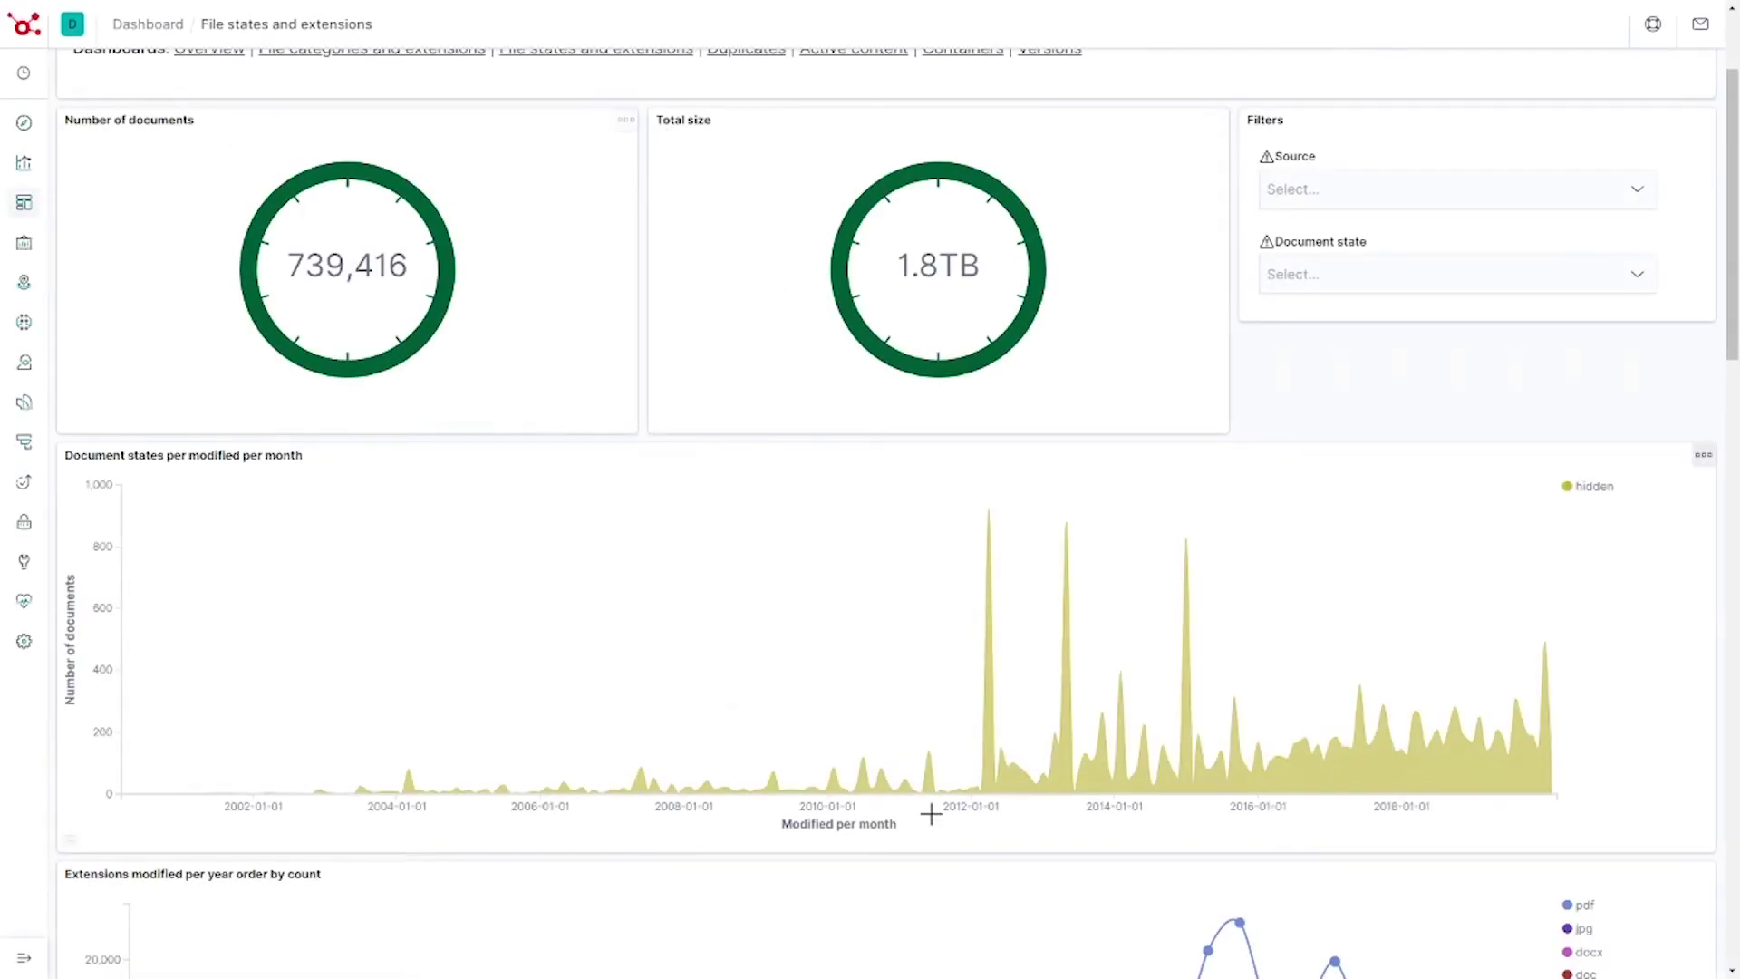
# - Scroll through the document states, extensions-per-year charts and monthly container activity heatmap
pyautogui.moveTo(1087, 781)
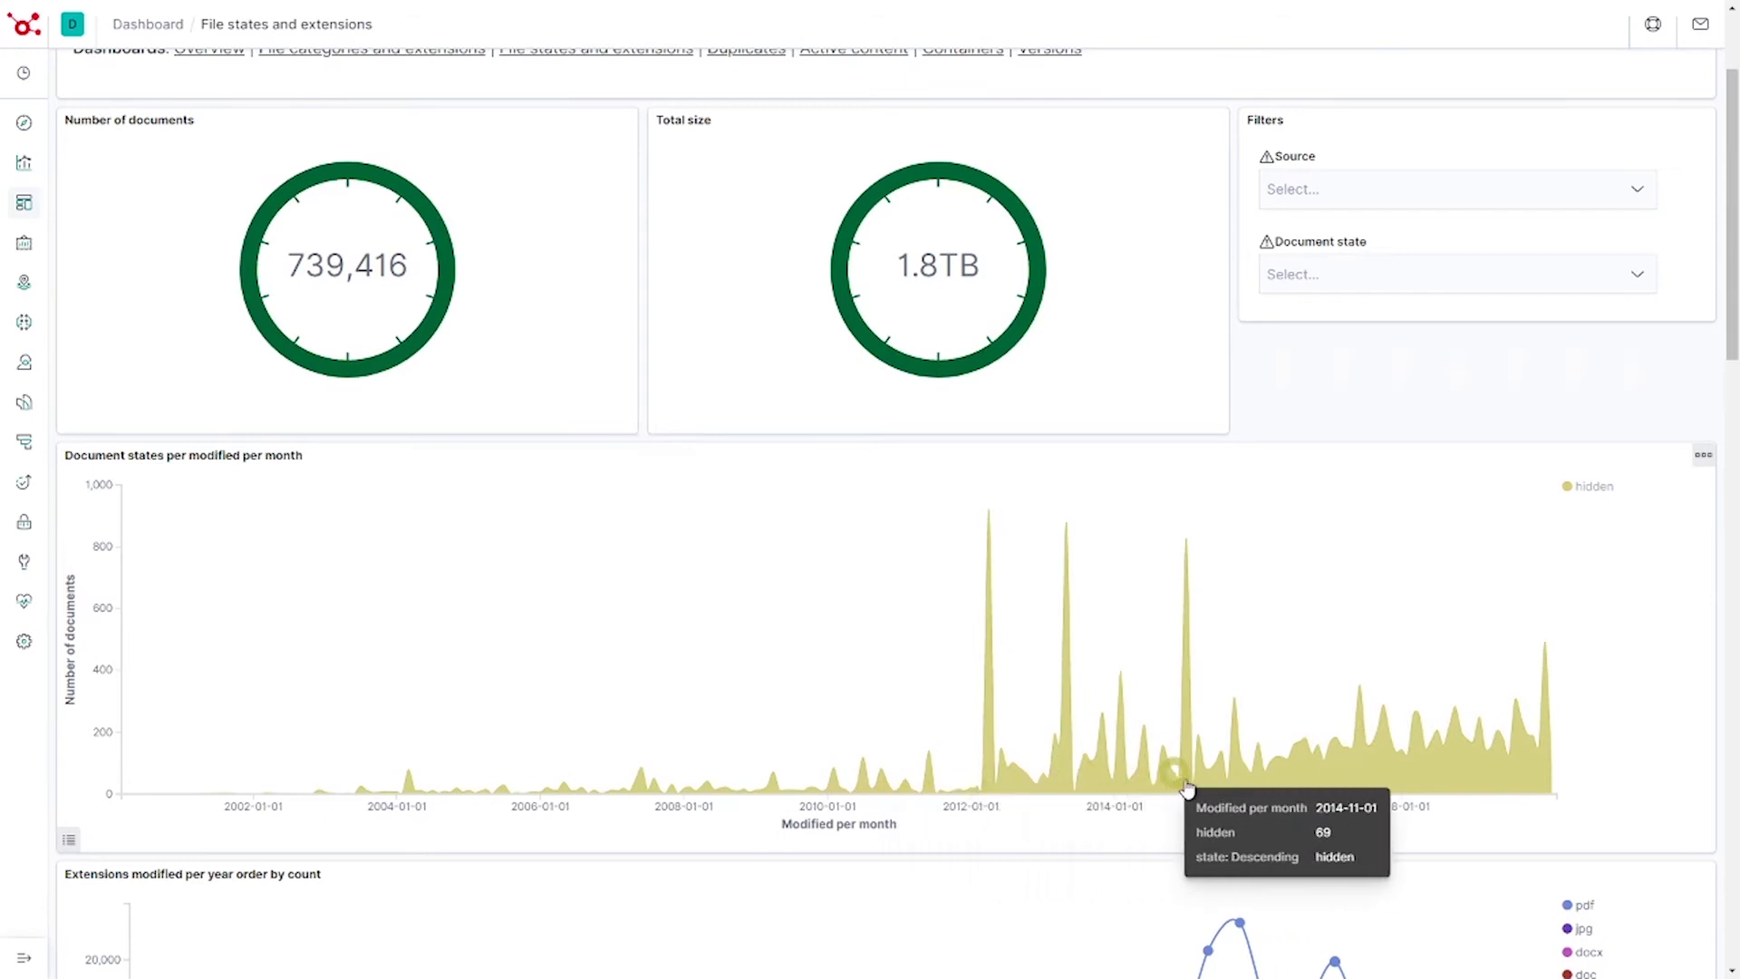
pyautogui.scroll(-2, 1218, 786)
pyautogui.scroll(-2, 1218, 785)
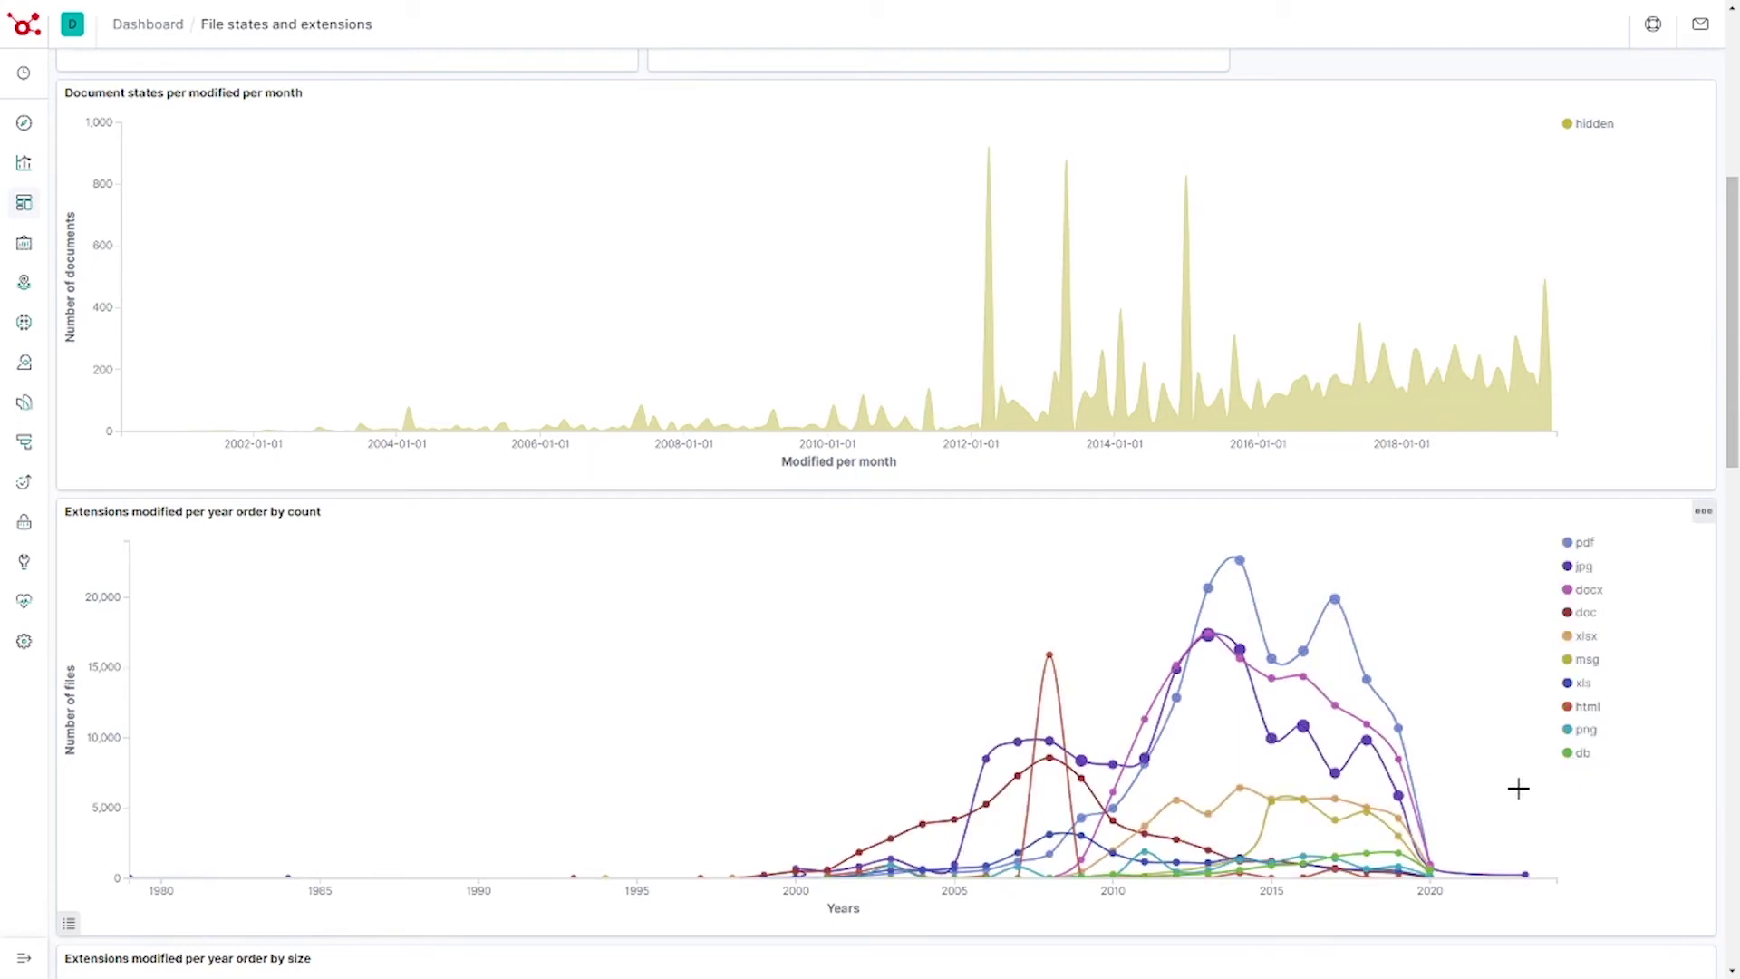
pyautogui.scroll(-5, 1541, 773)
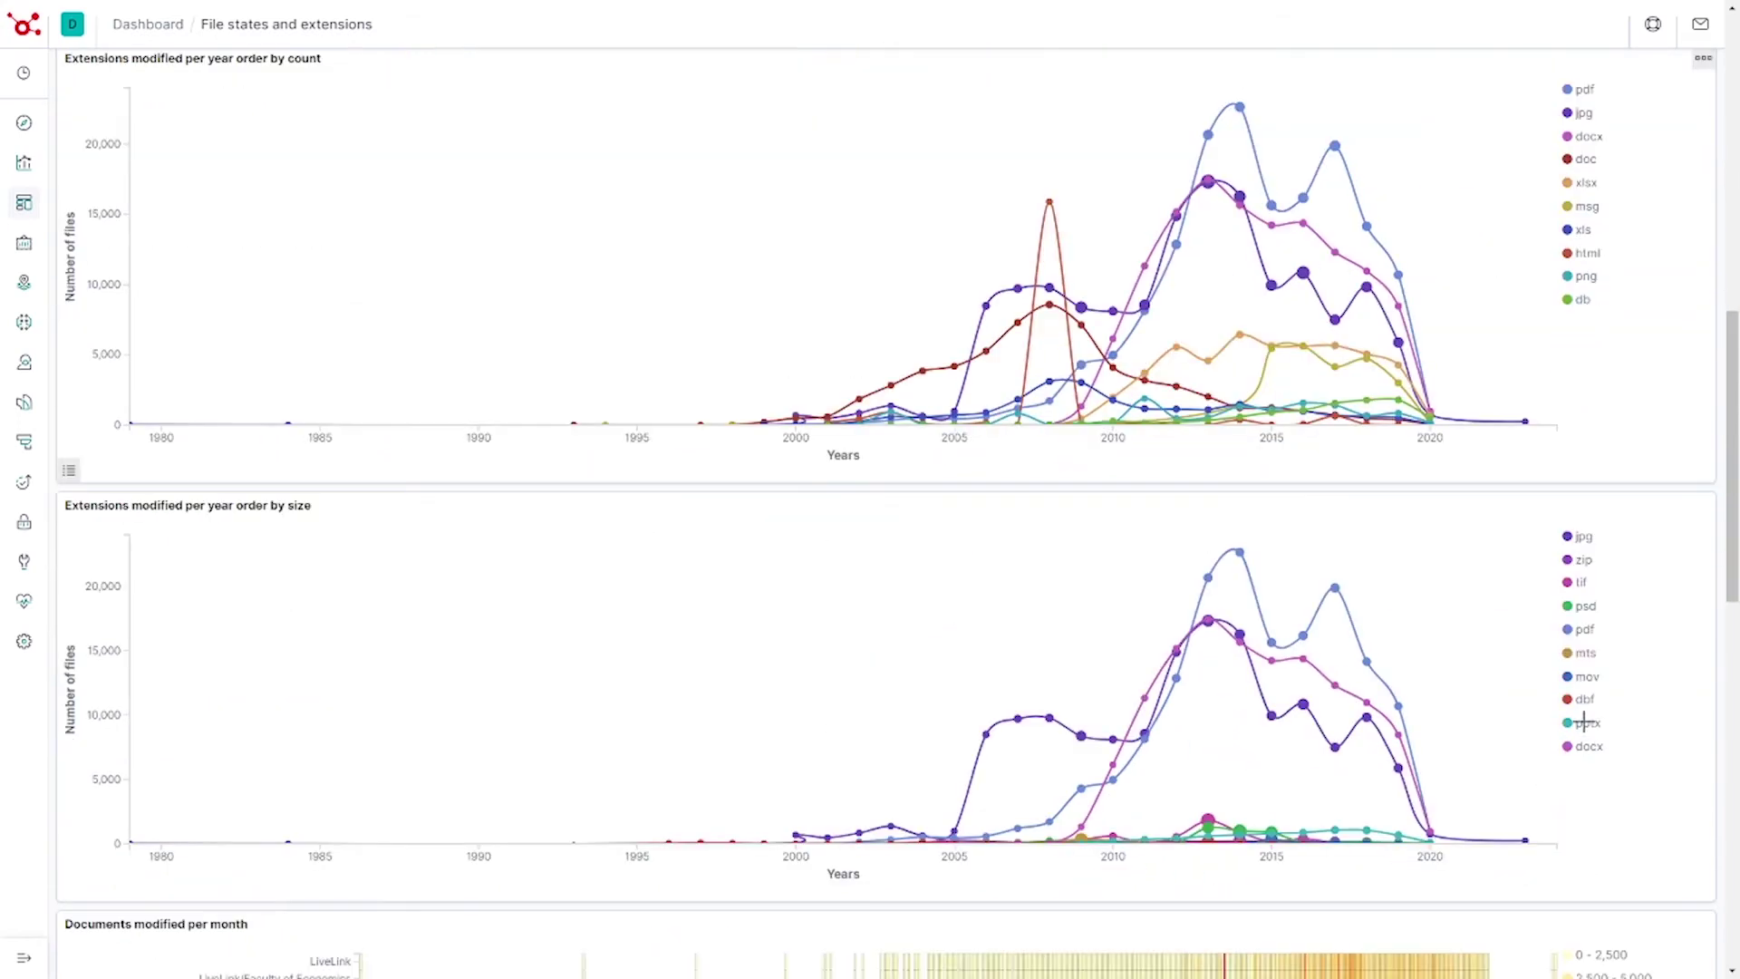
pyautogui.moveTo(1327, 752)
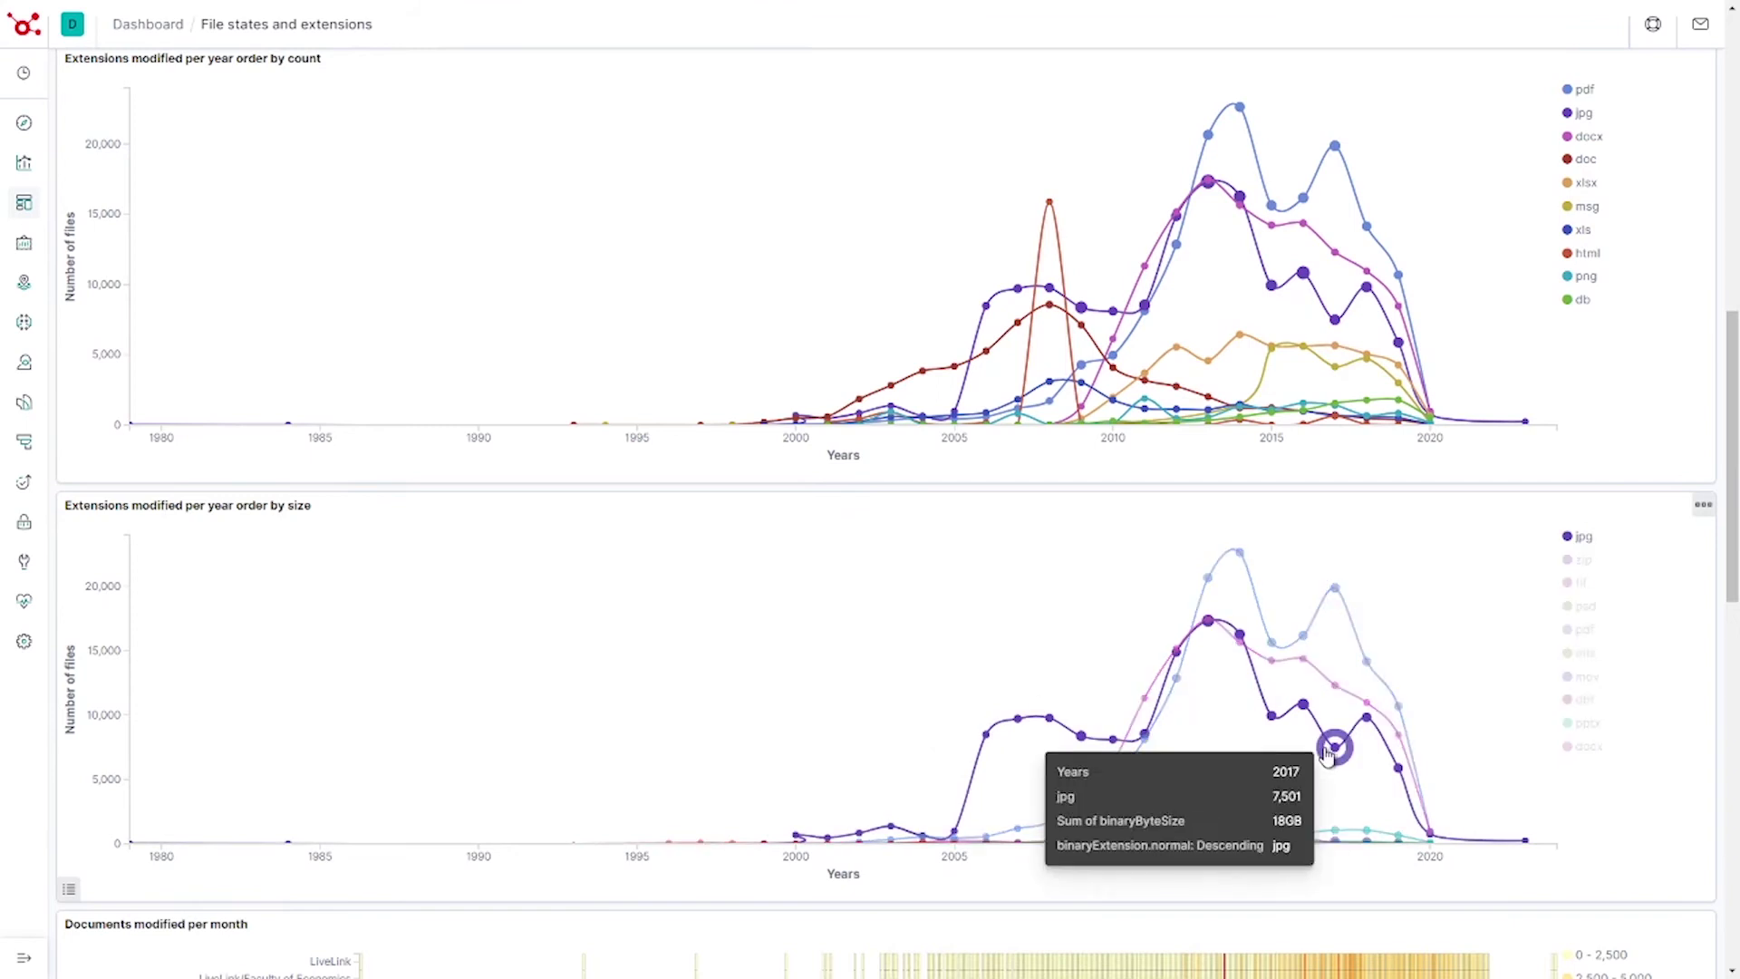
pyautogui.scroll(-4, 1325, 781)
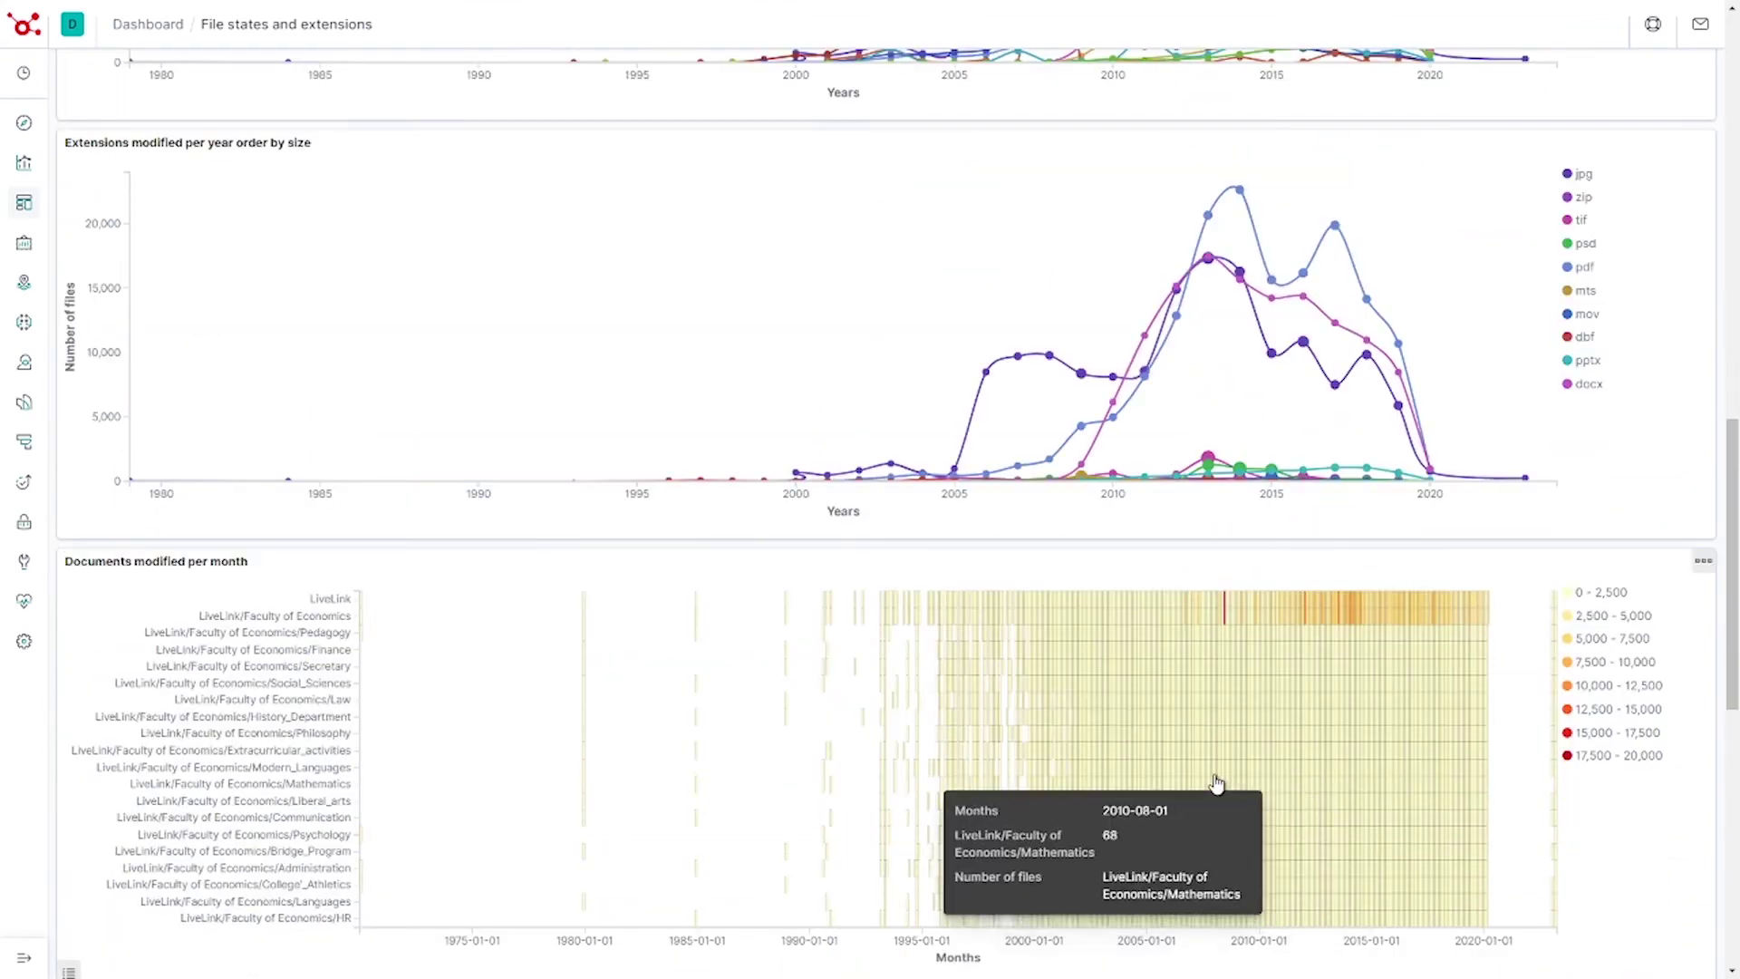
pyautogui.scroll(-6, 1400, 782)
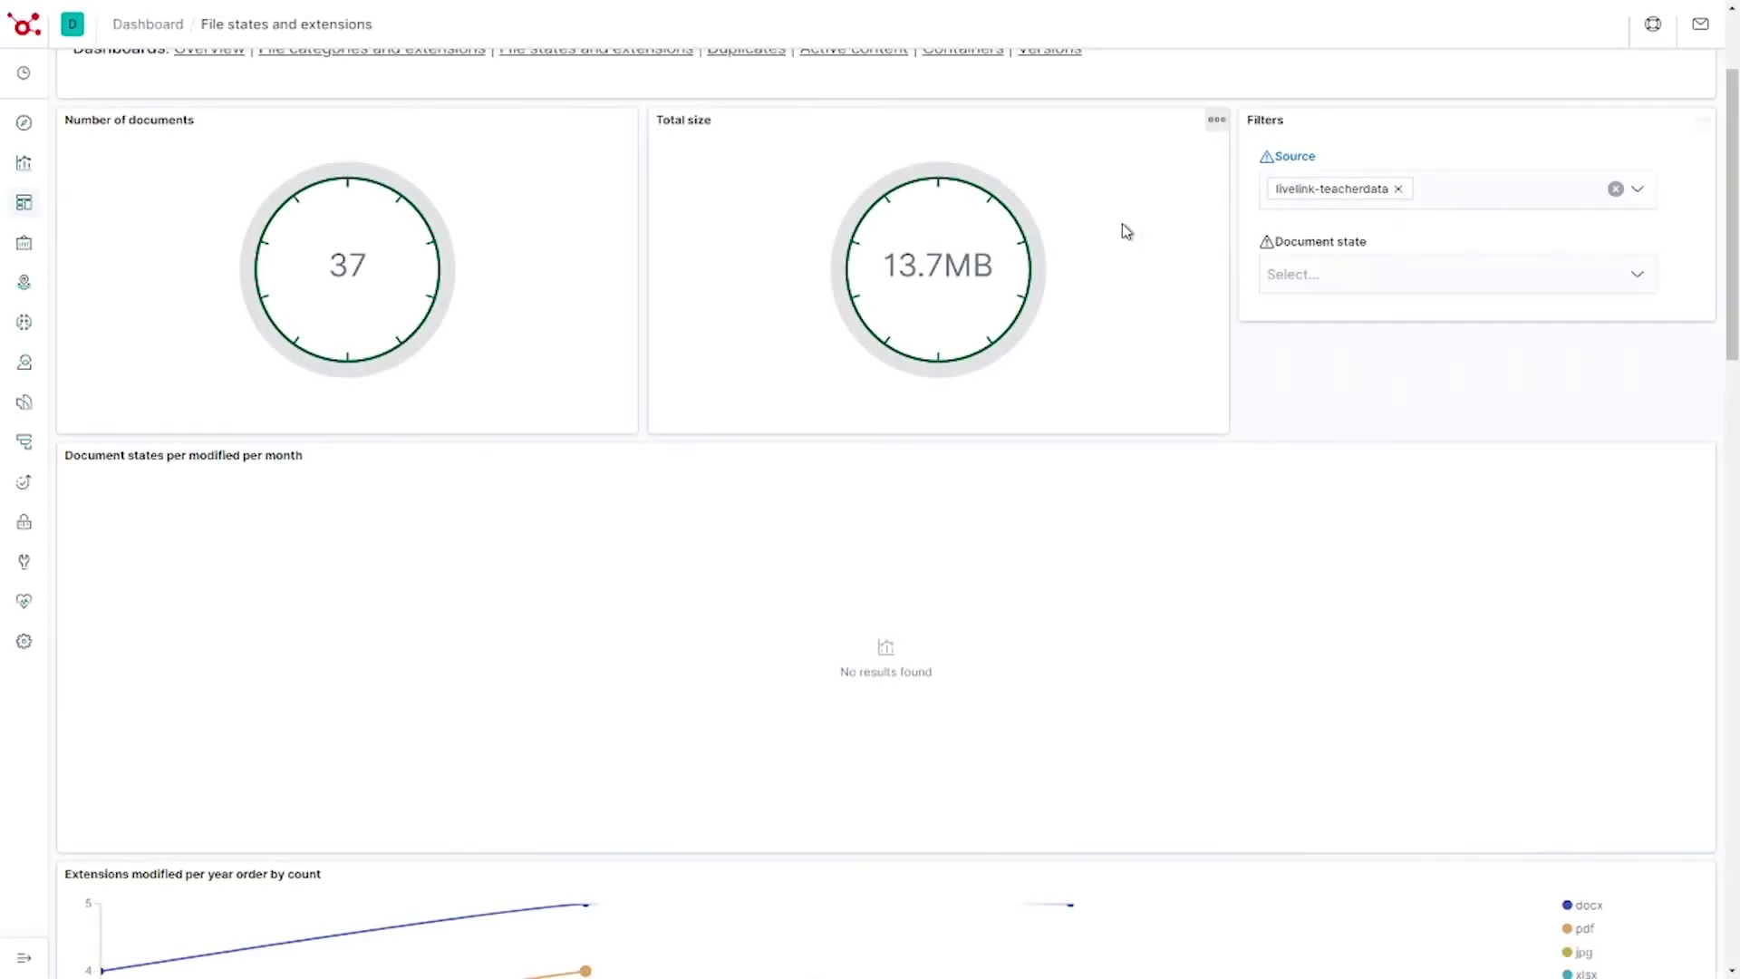
# - Scroll down to the Containers and Documents tables for livelink-teacherdata, then back up slightly
pyautogui.scroll(-7, 1122, 229)
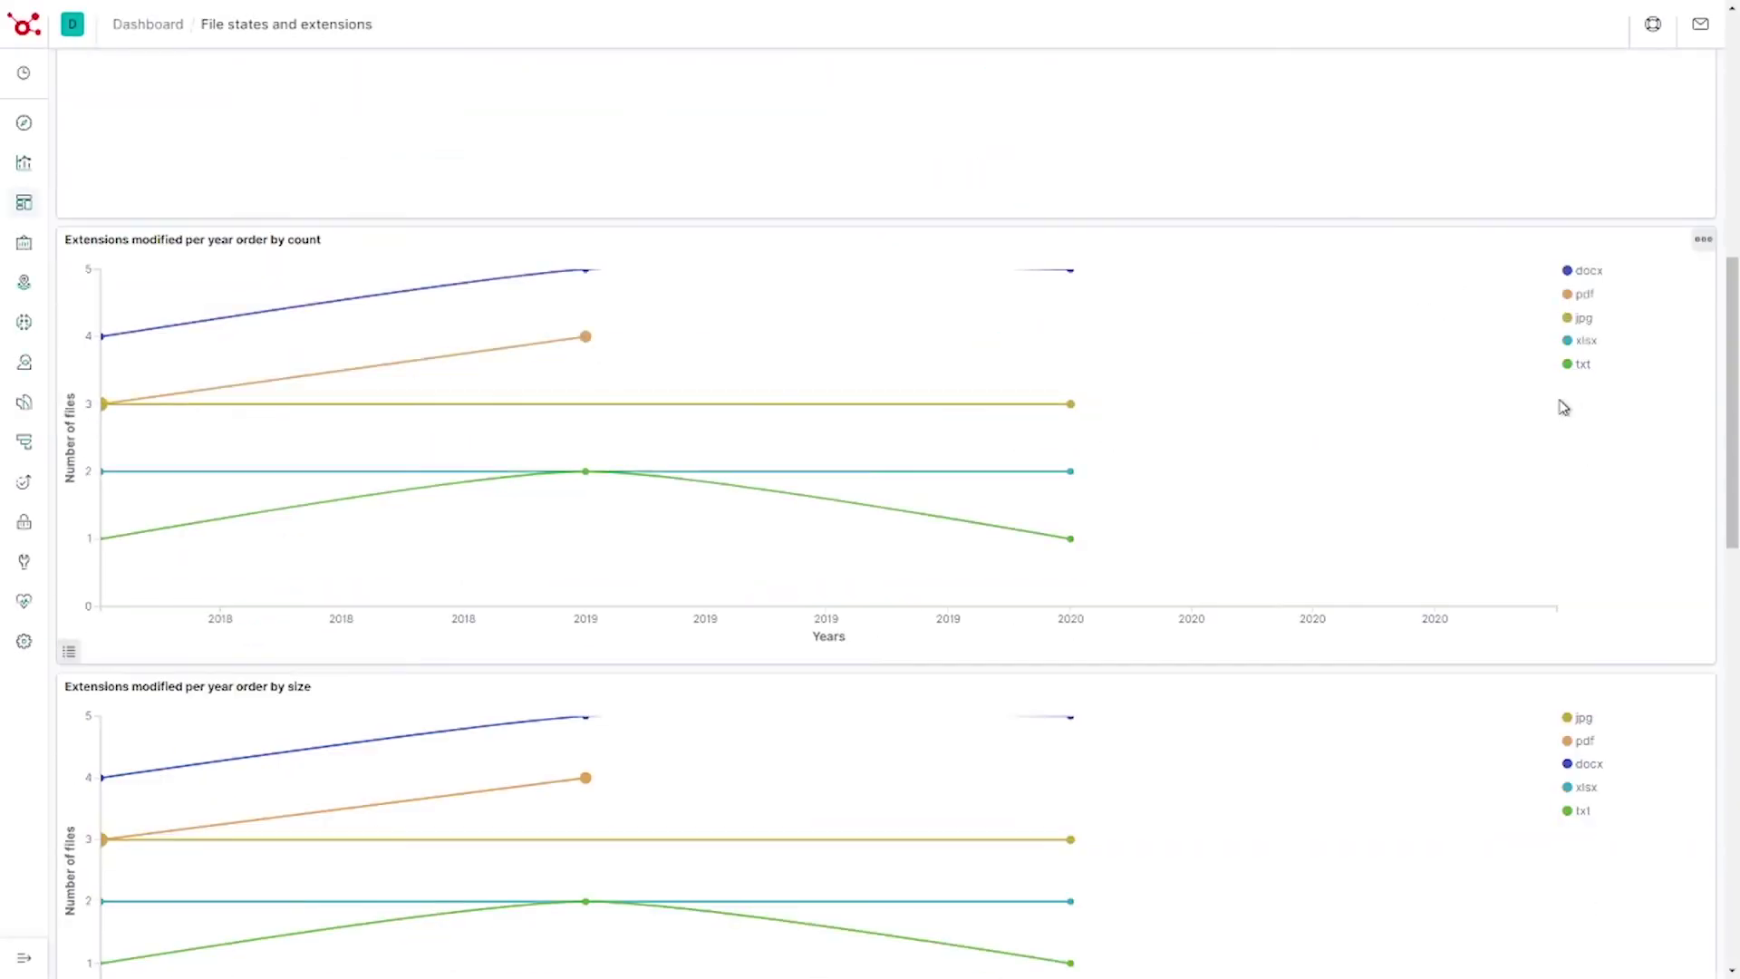
pyautogui.scroll(-3, 1577, 443)
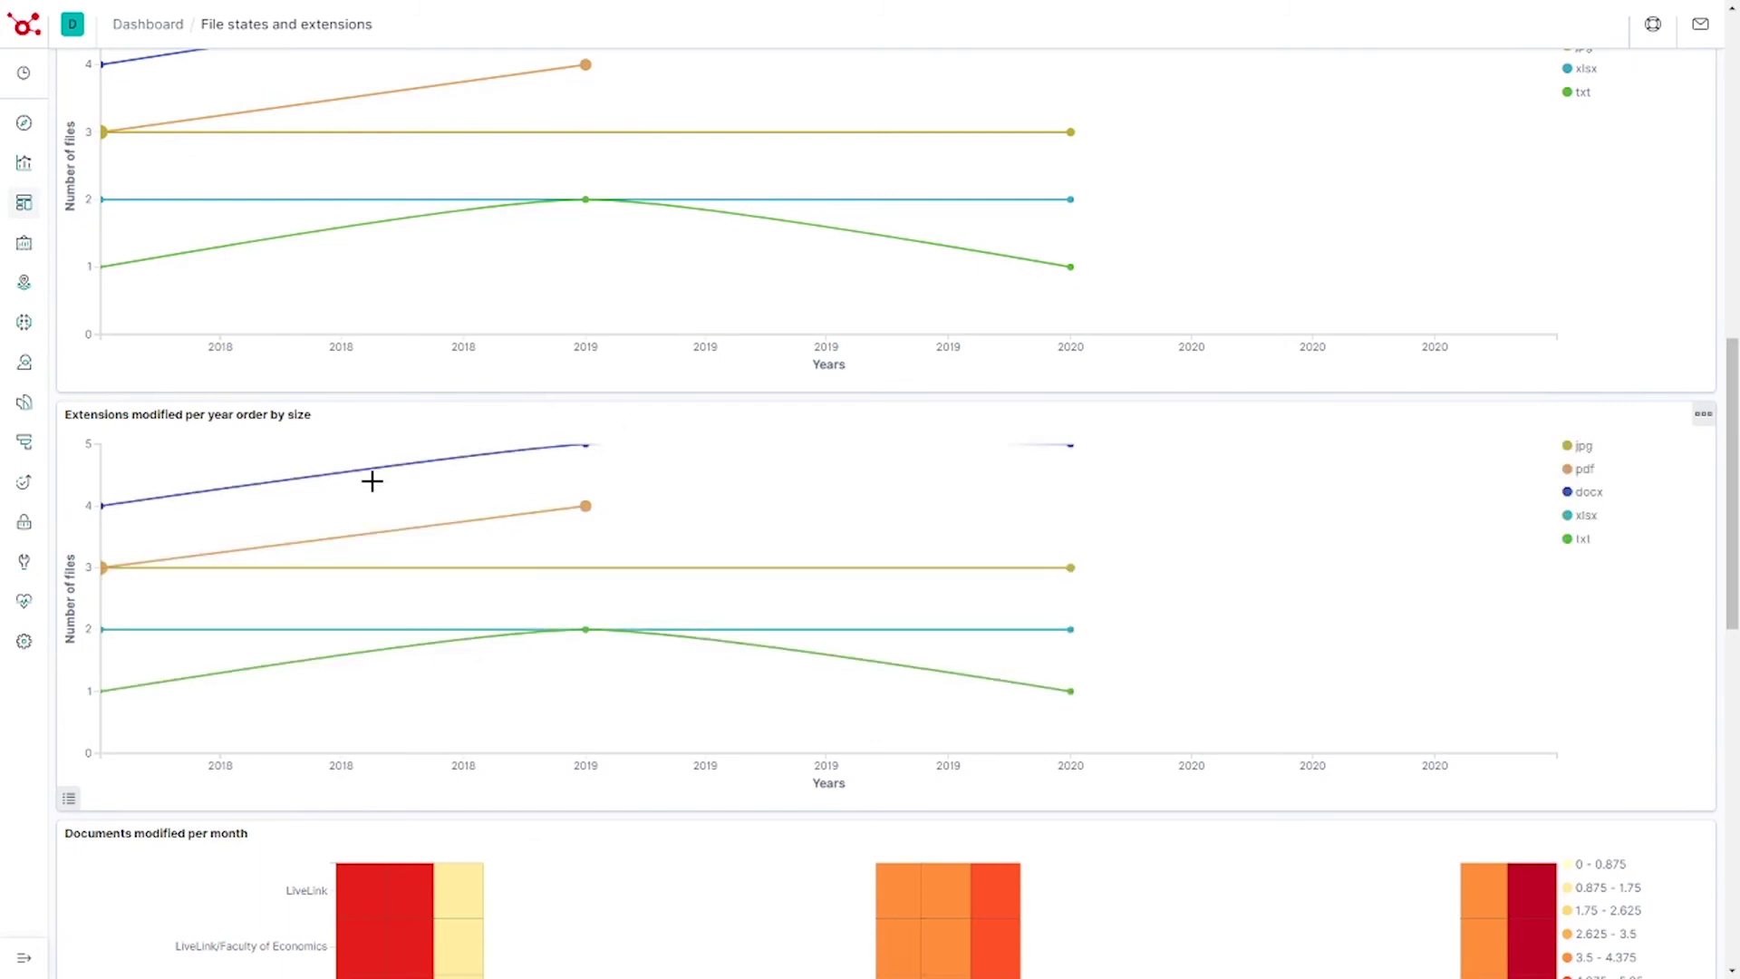
pyautogui.scroll(-5, 374, 485)
pyautogui.scroll(-3, 579, 664)
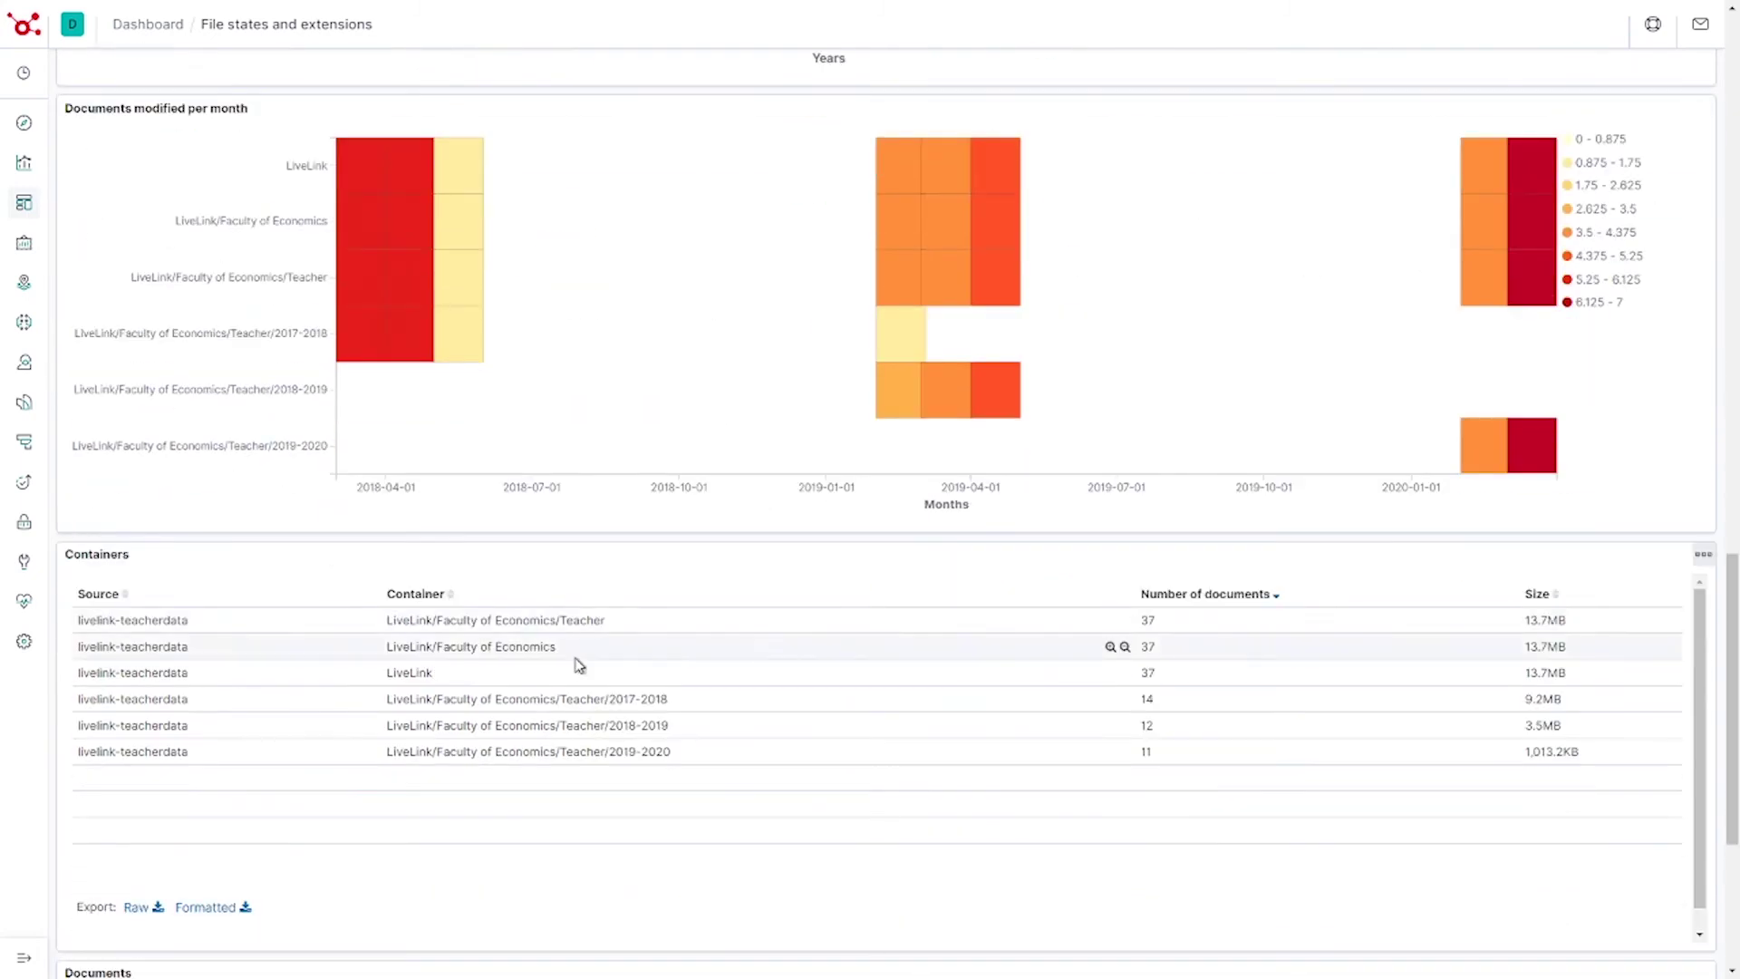
pyautogui.scroll(-1, 563, 773)
pyautogui.scroll(-4, 563, 871)
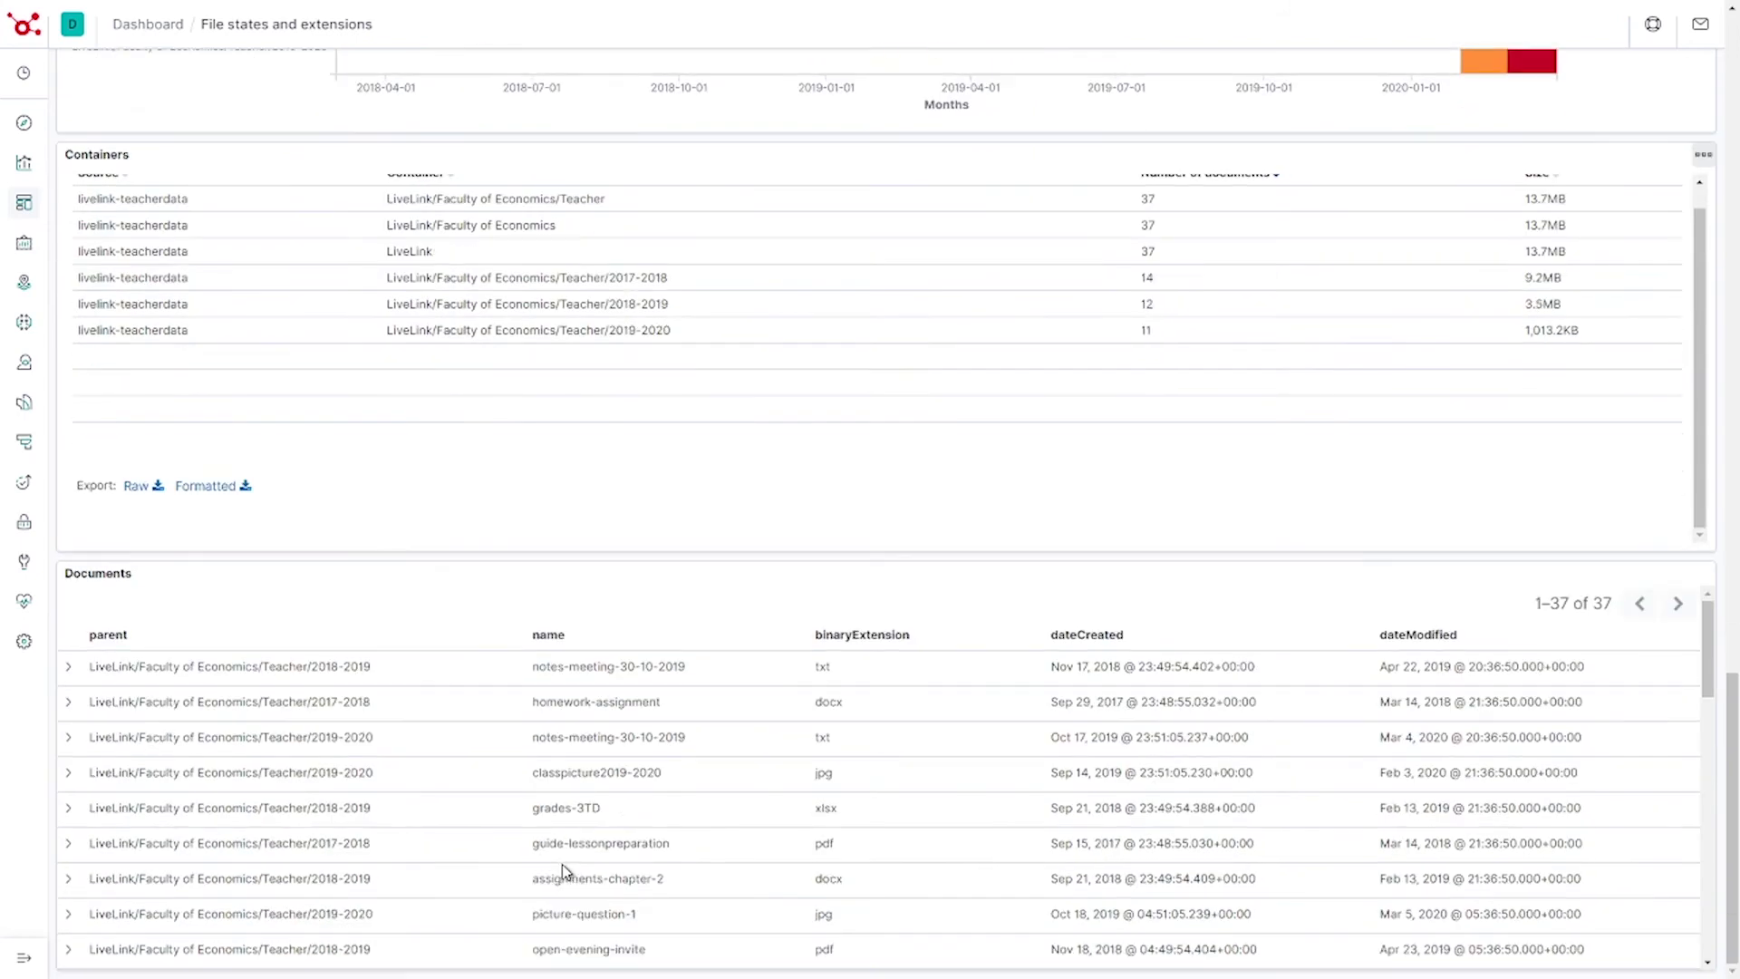
pyautogui.scroll(-5, 680, 689)
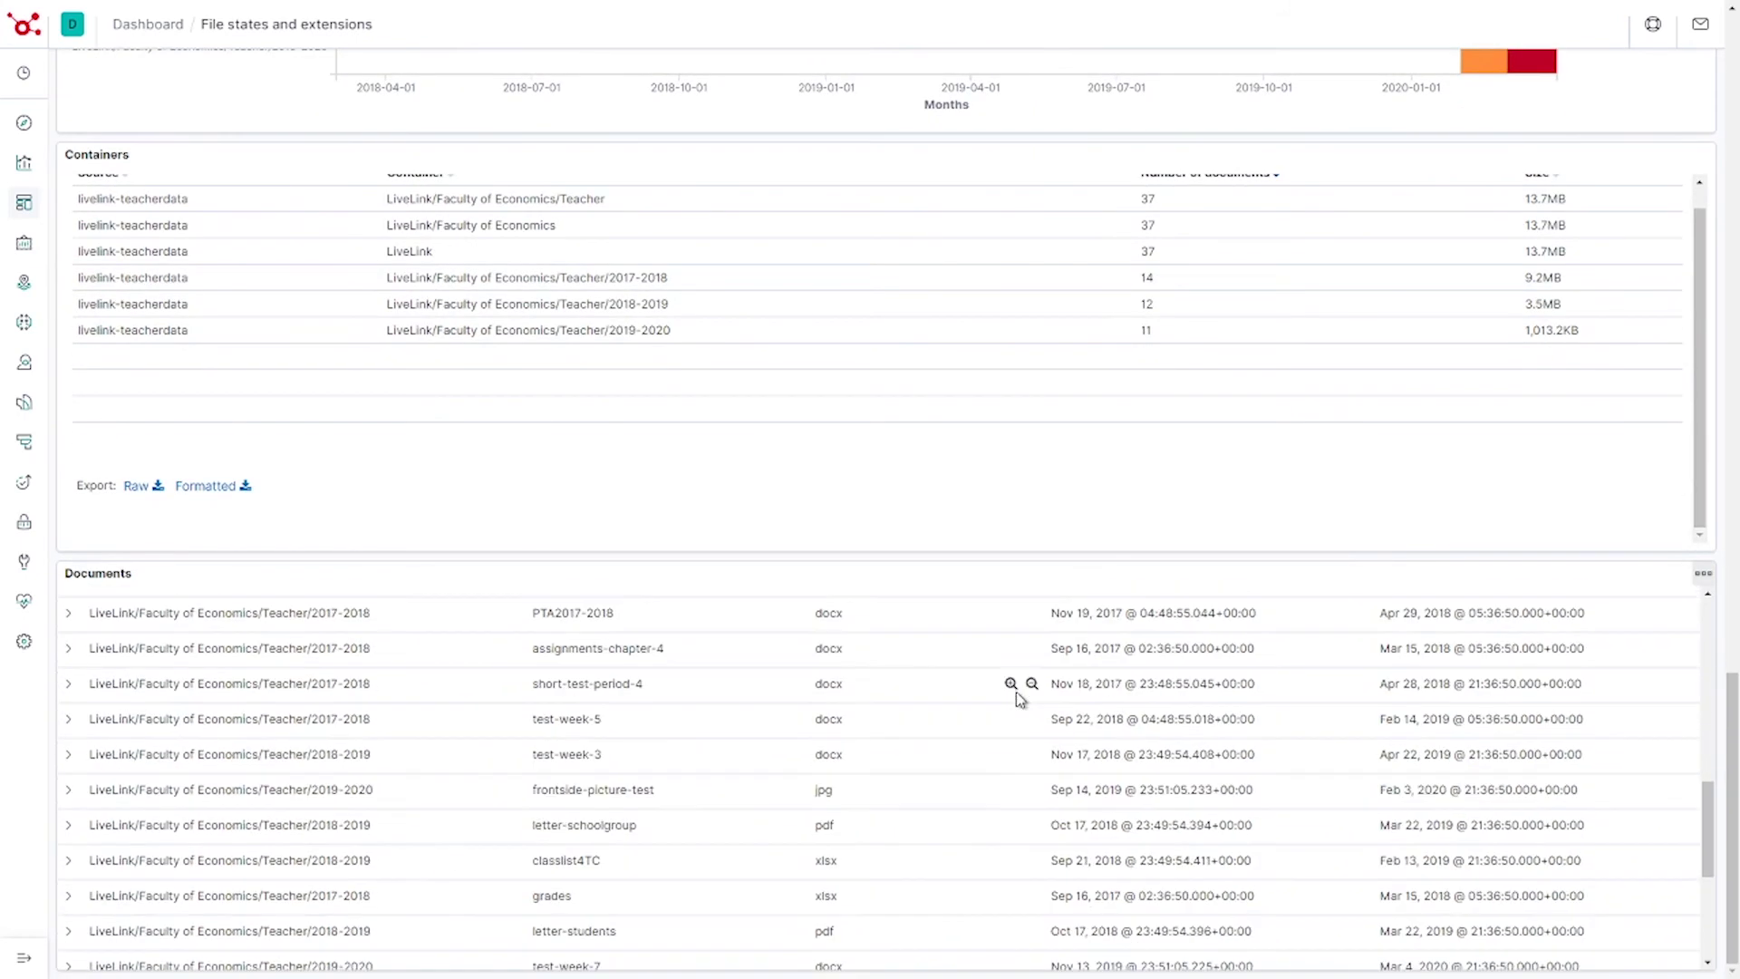
pyautogui.scroll(5, 1015, 692)
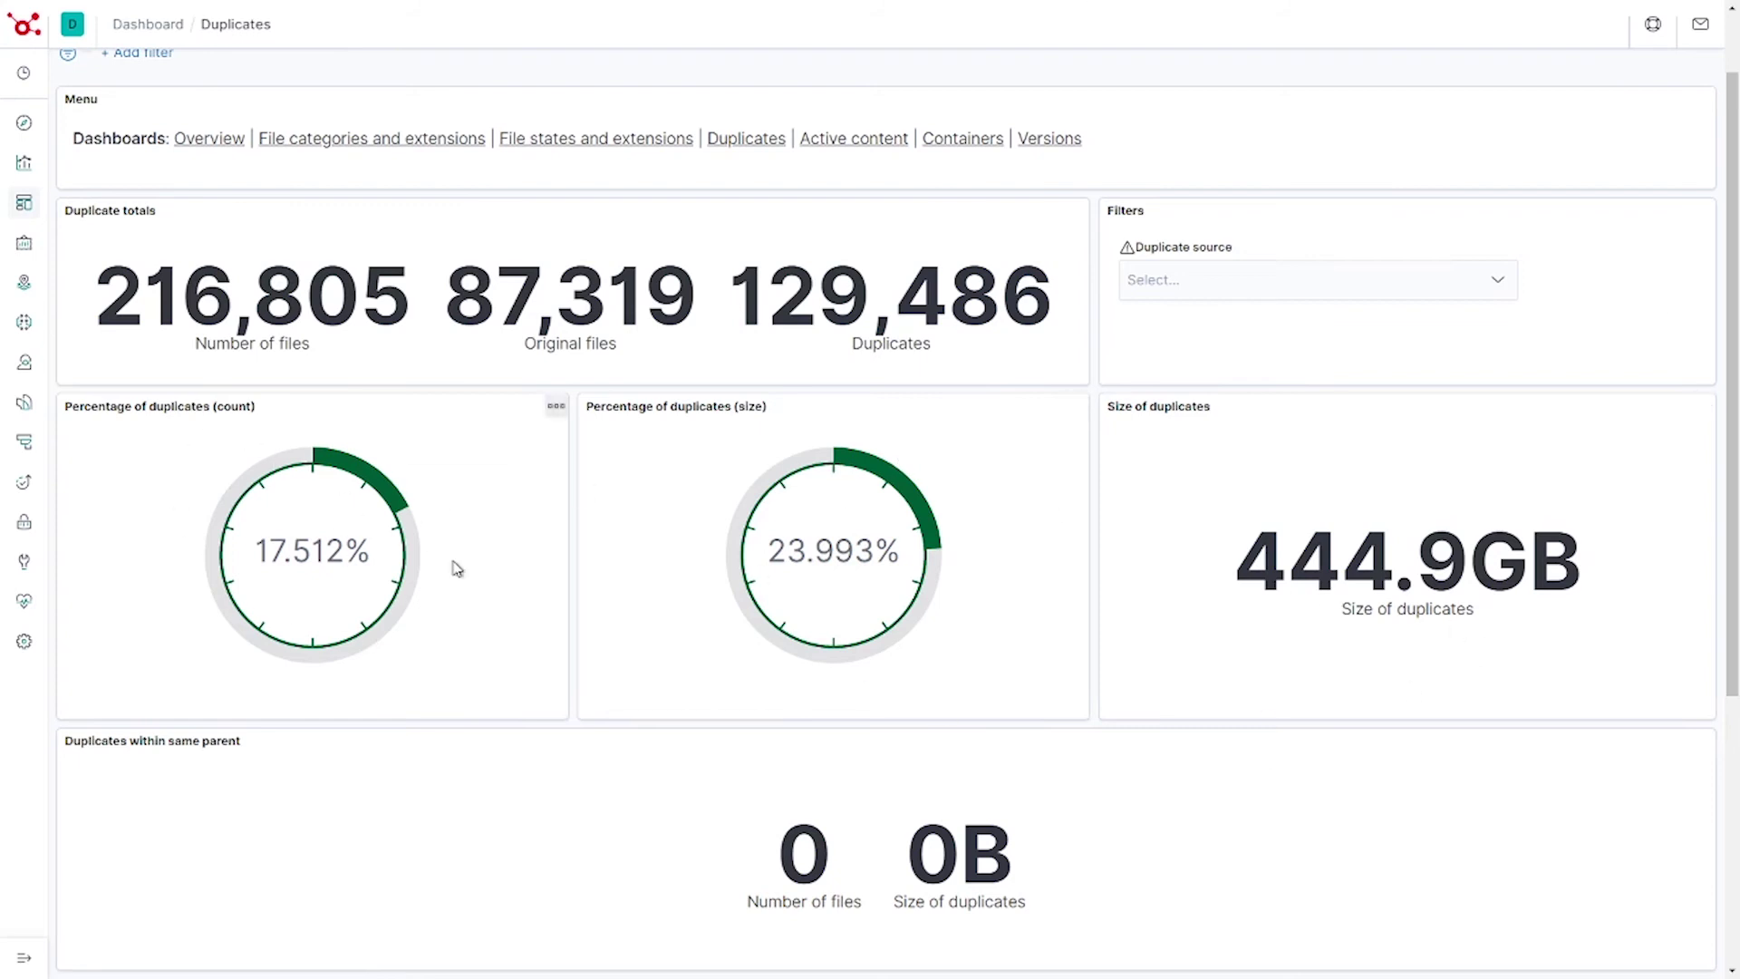
# - Scroll through the Duplicates table listing the 129,486 duplicate files (444.9GB)
pyautogui.scroll(-5, 456, 568)
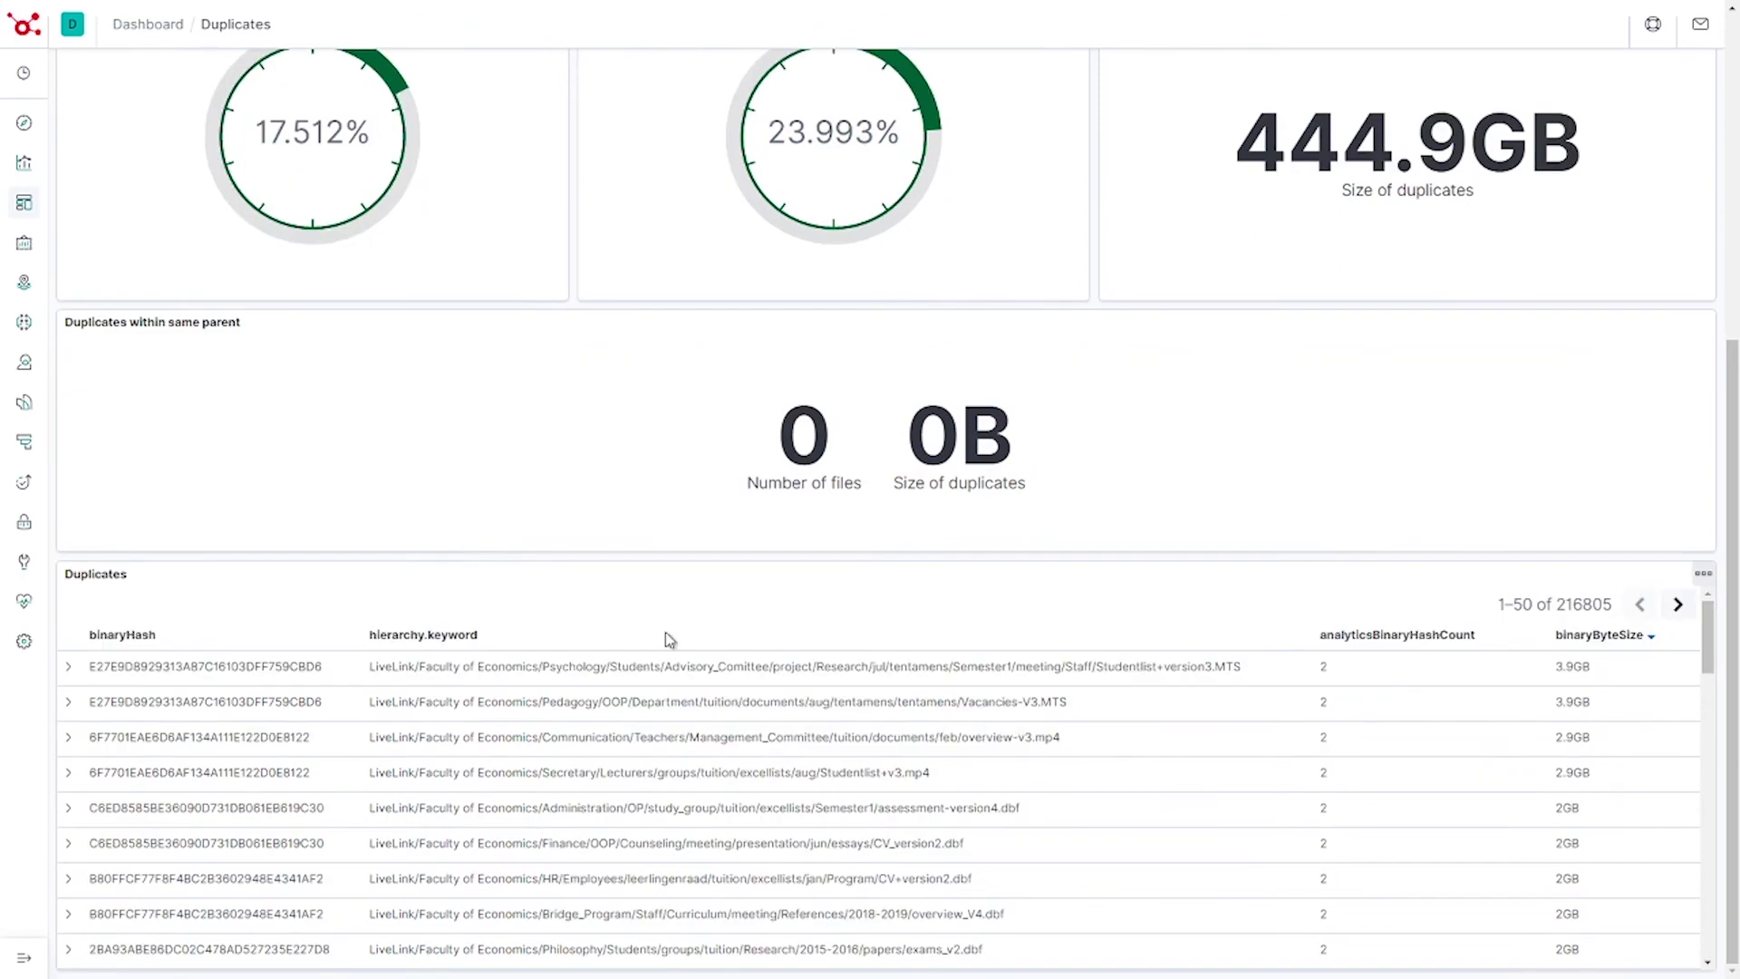
pyautogui.scroll(-5, 804, 761)
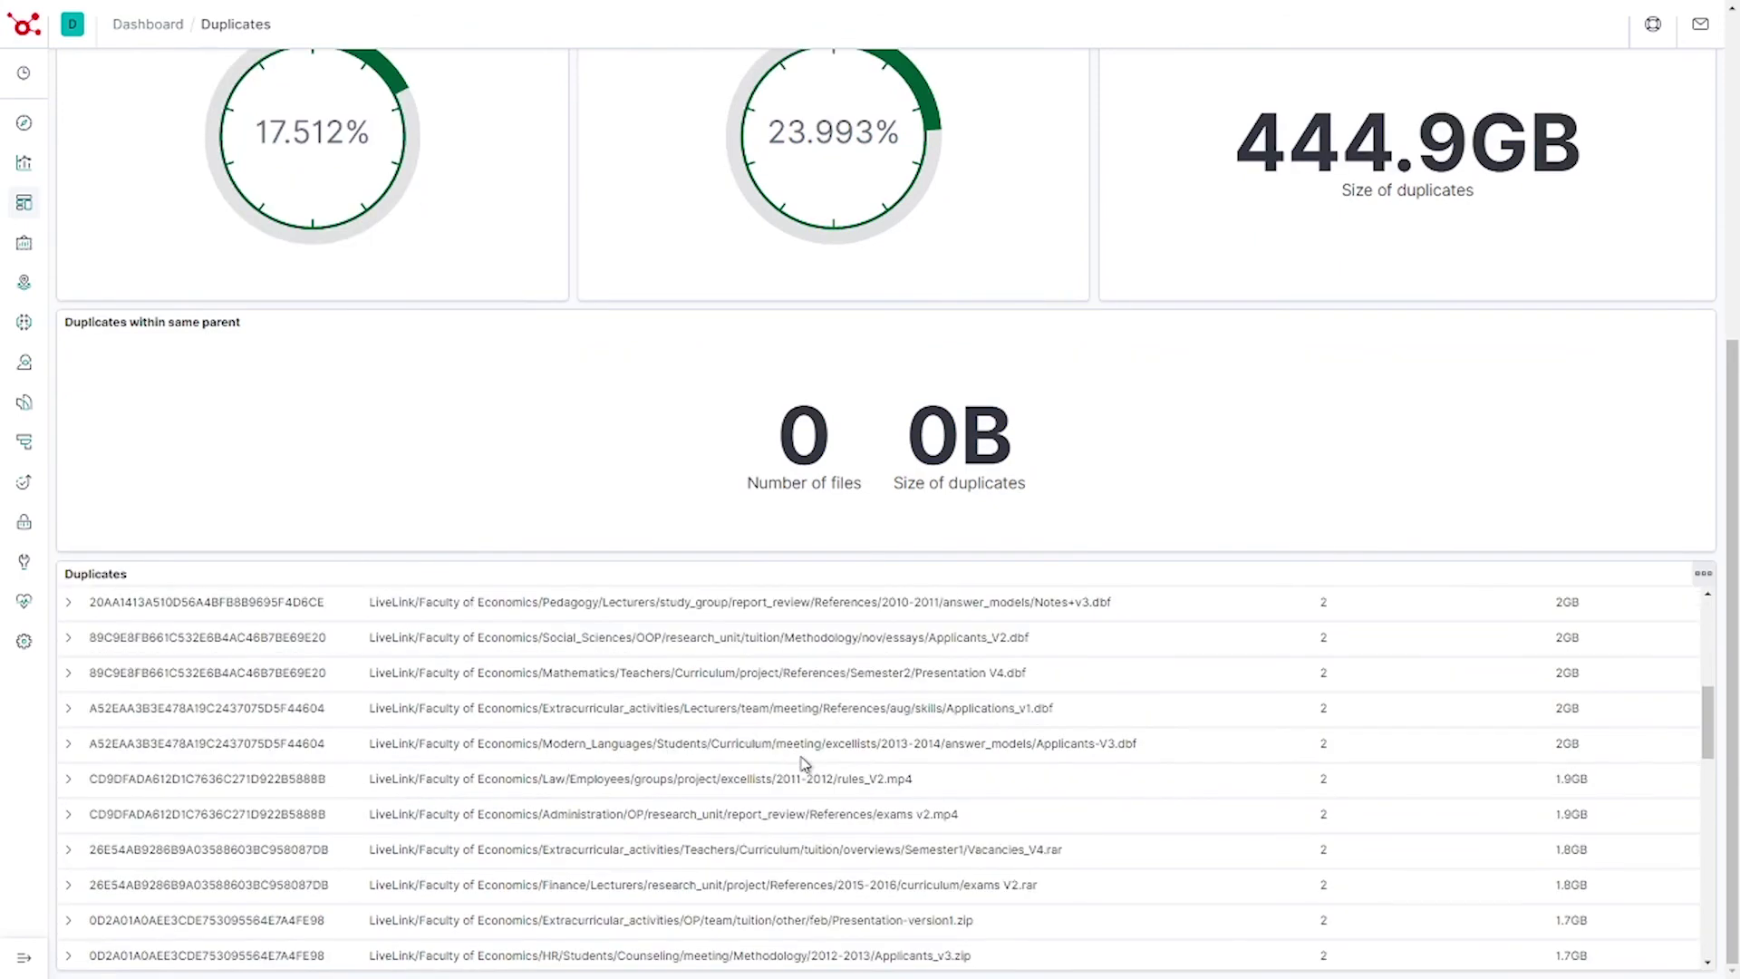
pyautogui.scroll(-4, 802, 757)
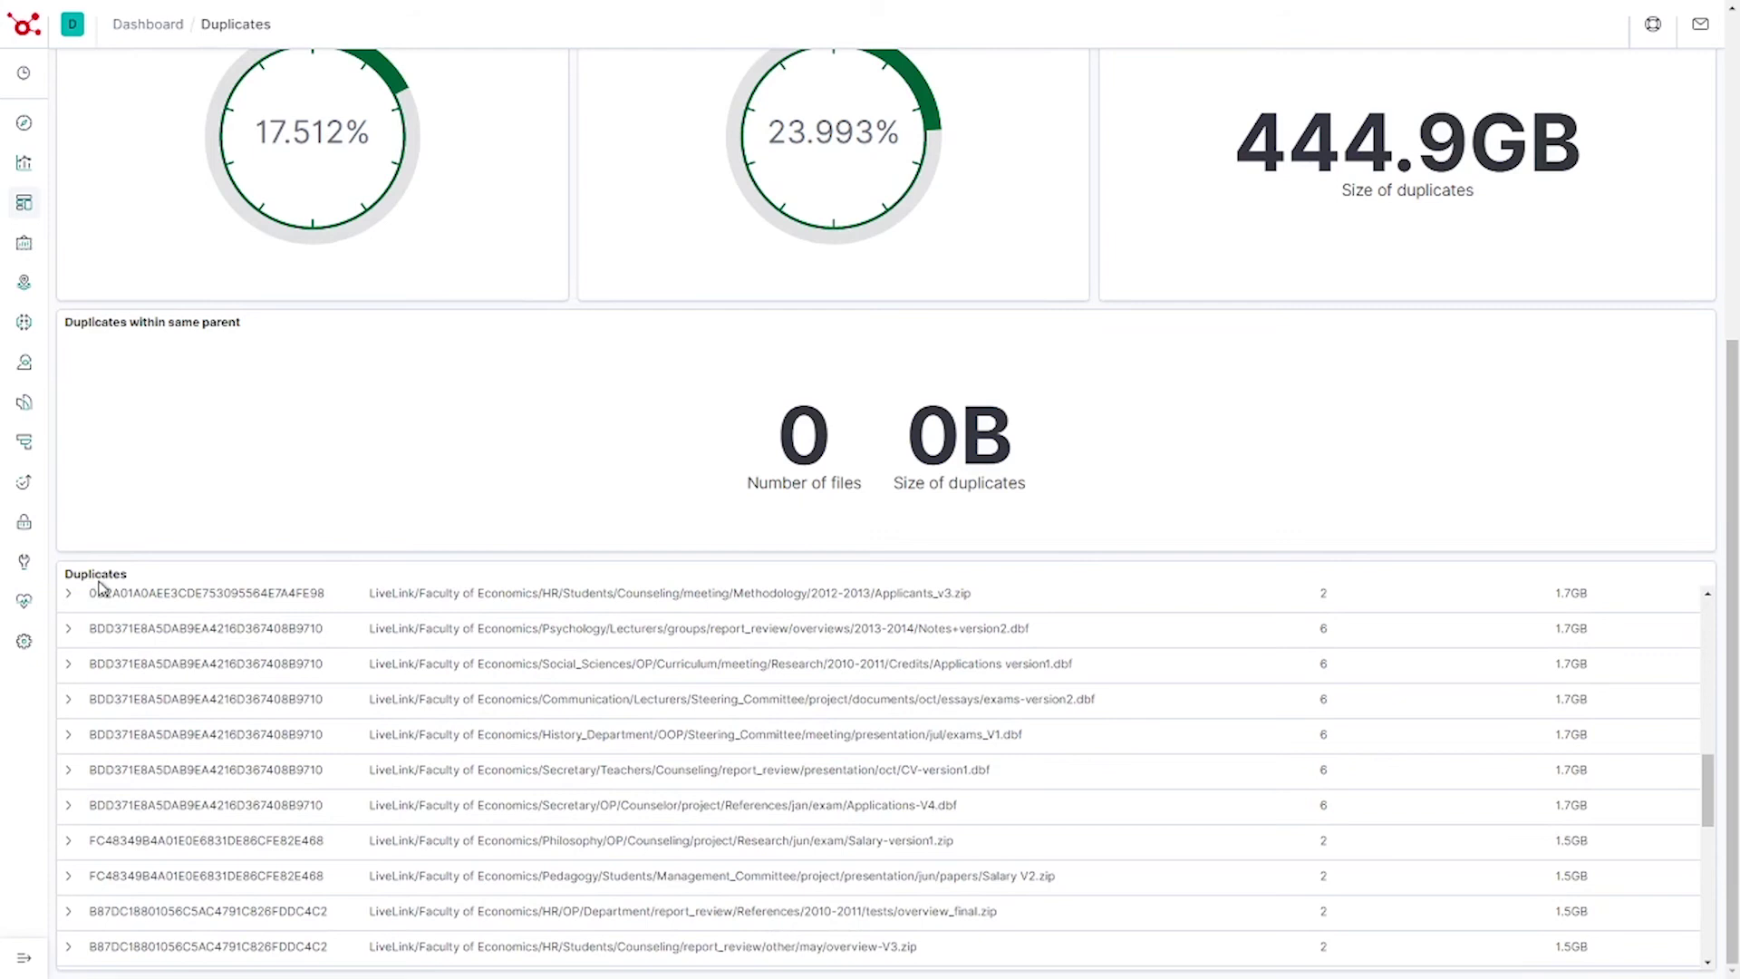
pyautogui.scroll(10, 552, 739)
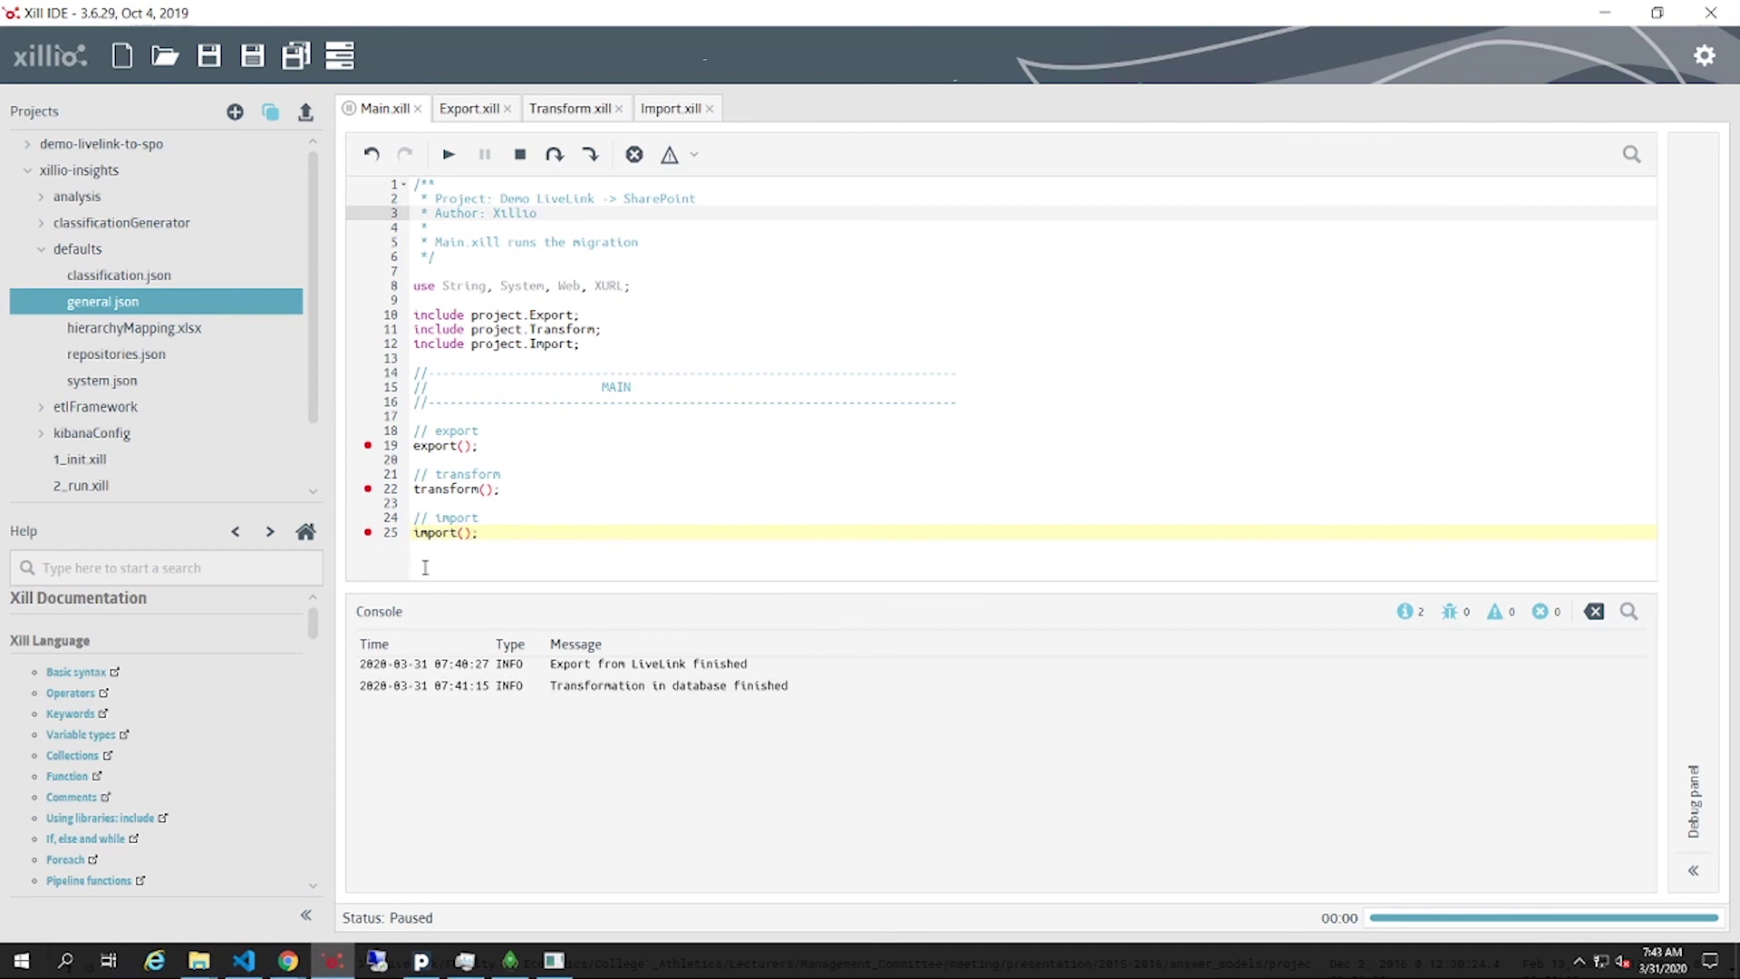
# - Resume the paused Main.xill to run the import, then bring the SharePoint document library forward
pyautogui.click(449, 156)
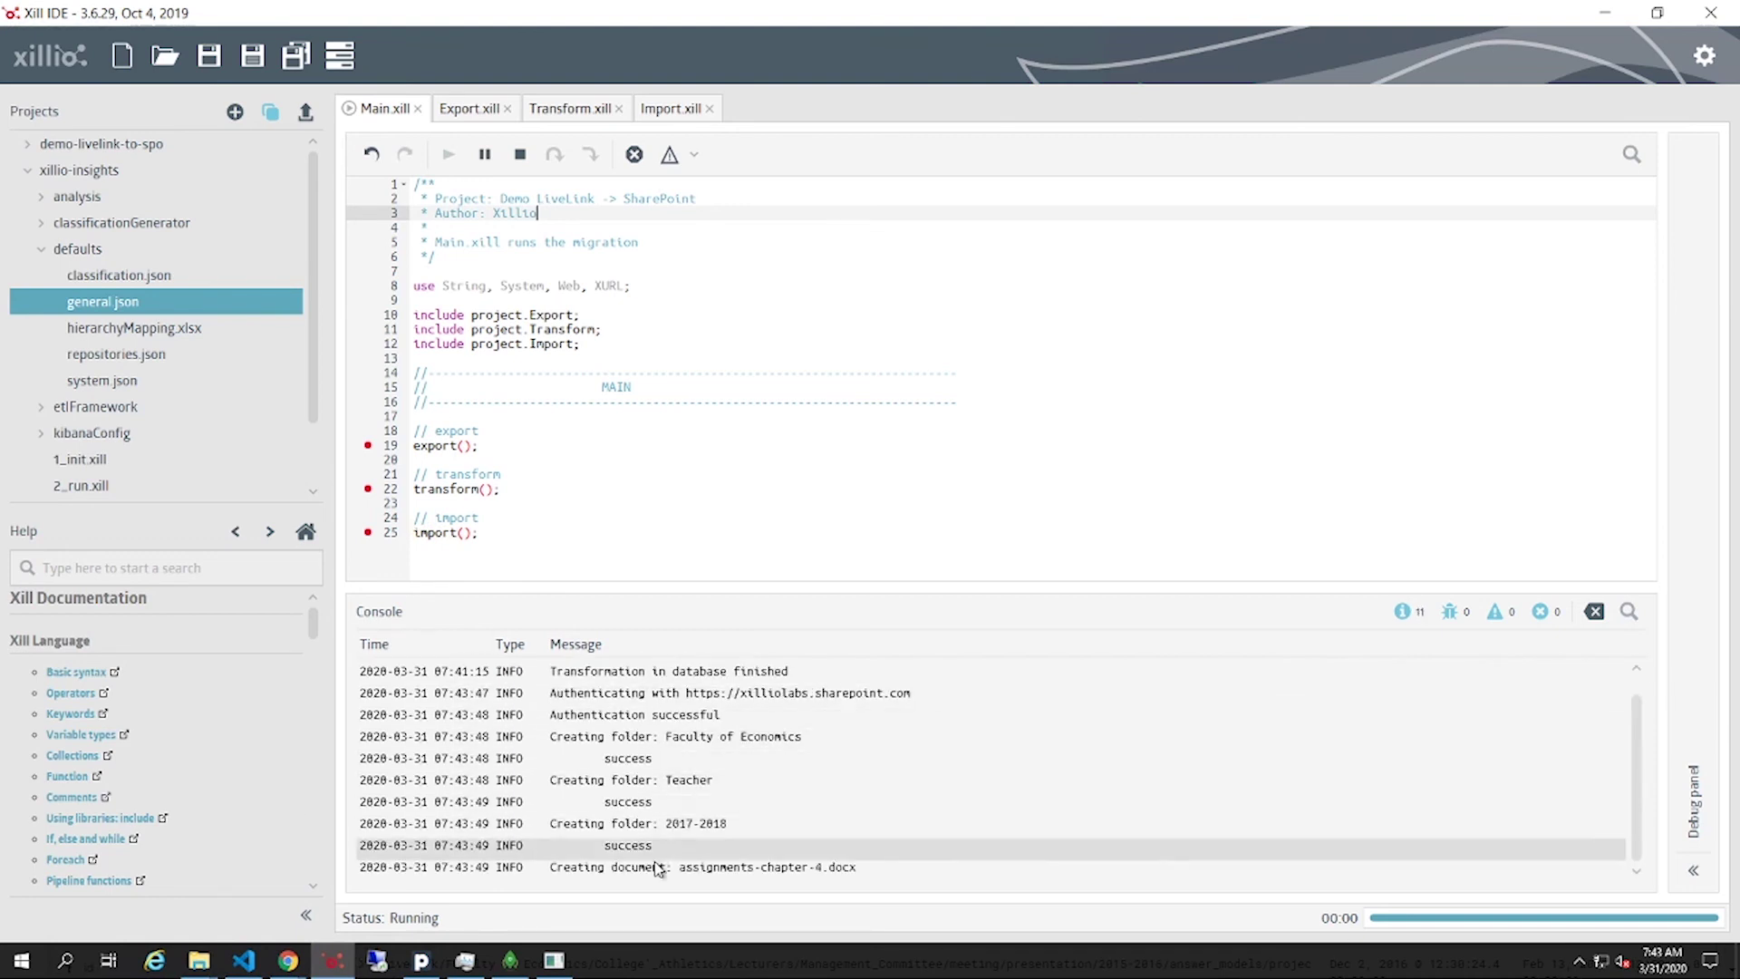
pyautogui.moveTo(289, 961)
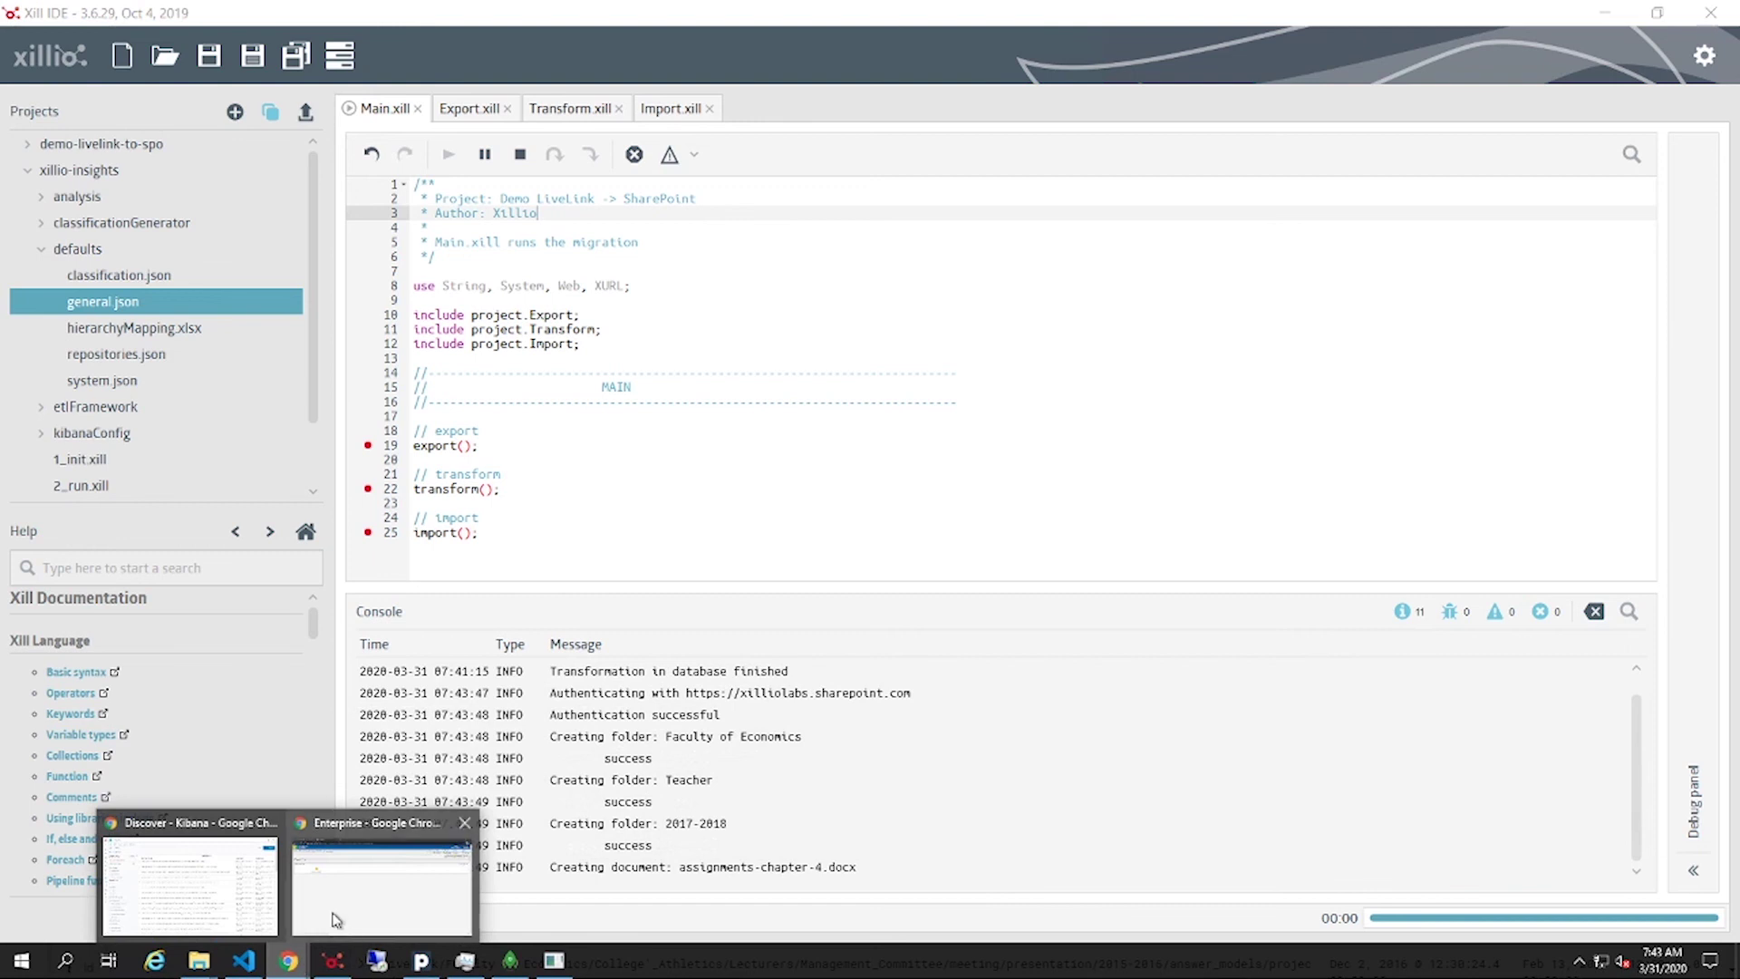
pyautogui.click(361, 896)
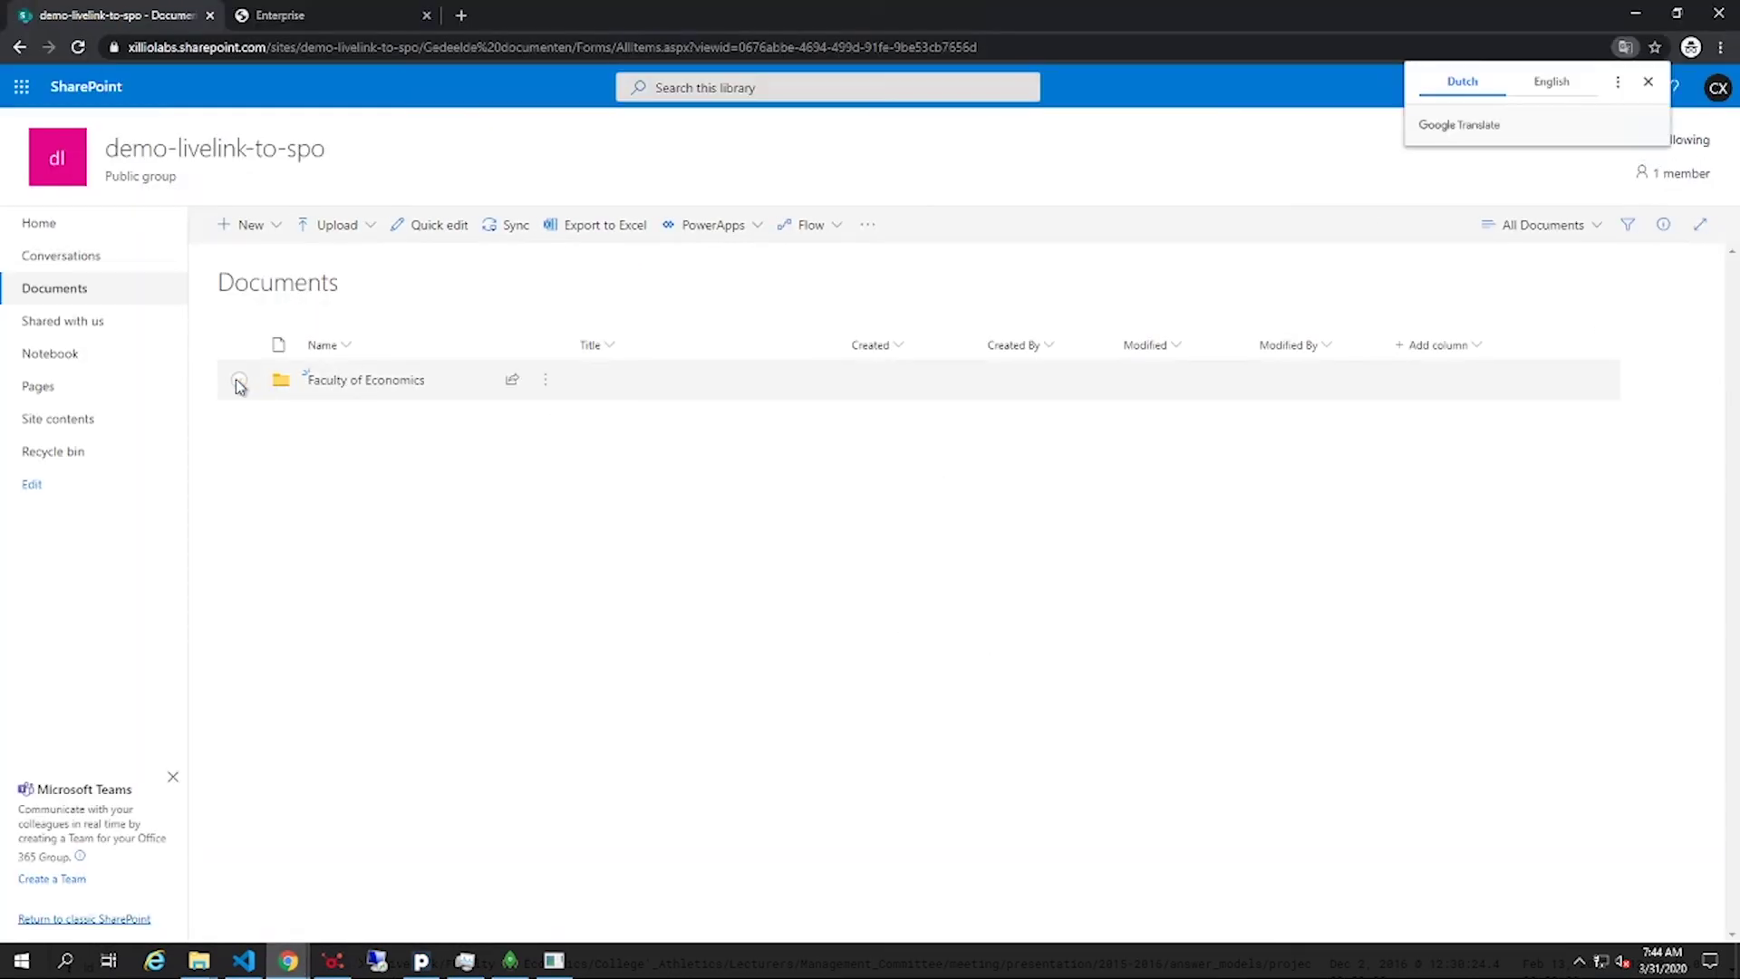
# - Open SharePoint's Faculty of Economics > Teacher > 2017-2018 to see the 14 imported files, then return to Teacher
pyautogui.click(347, 382)
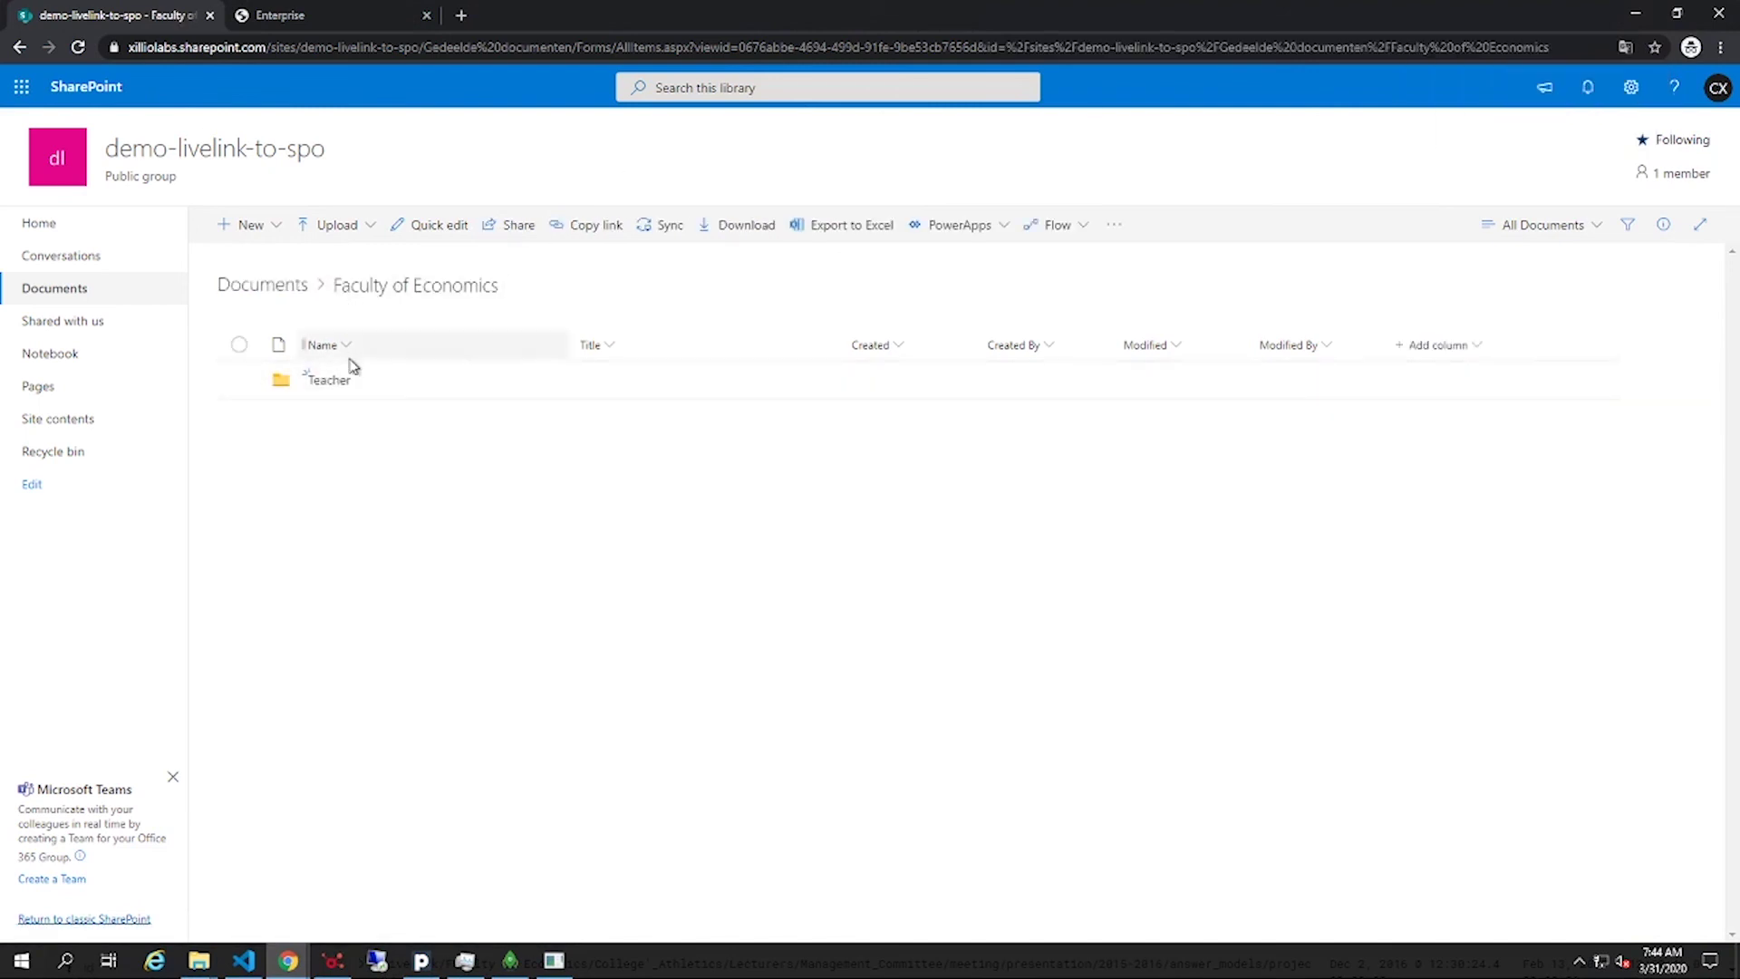
pyautogui.click(329, 384)
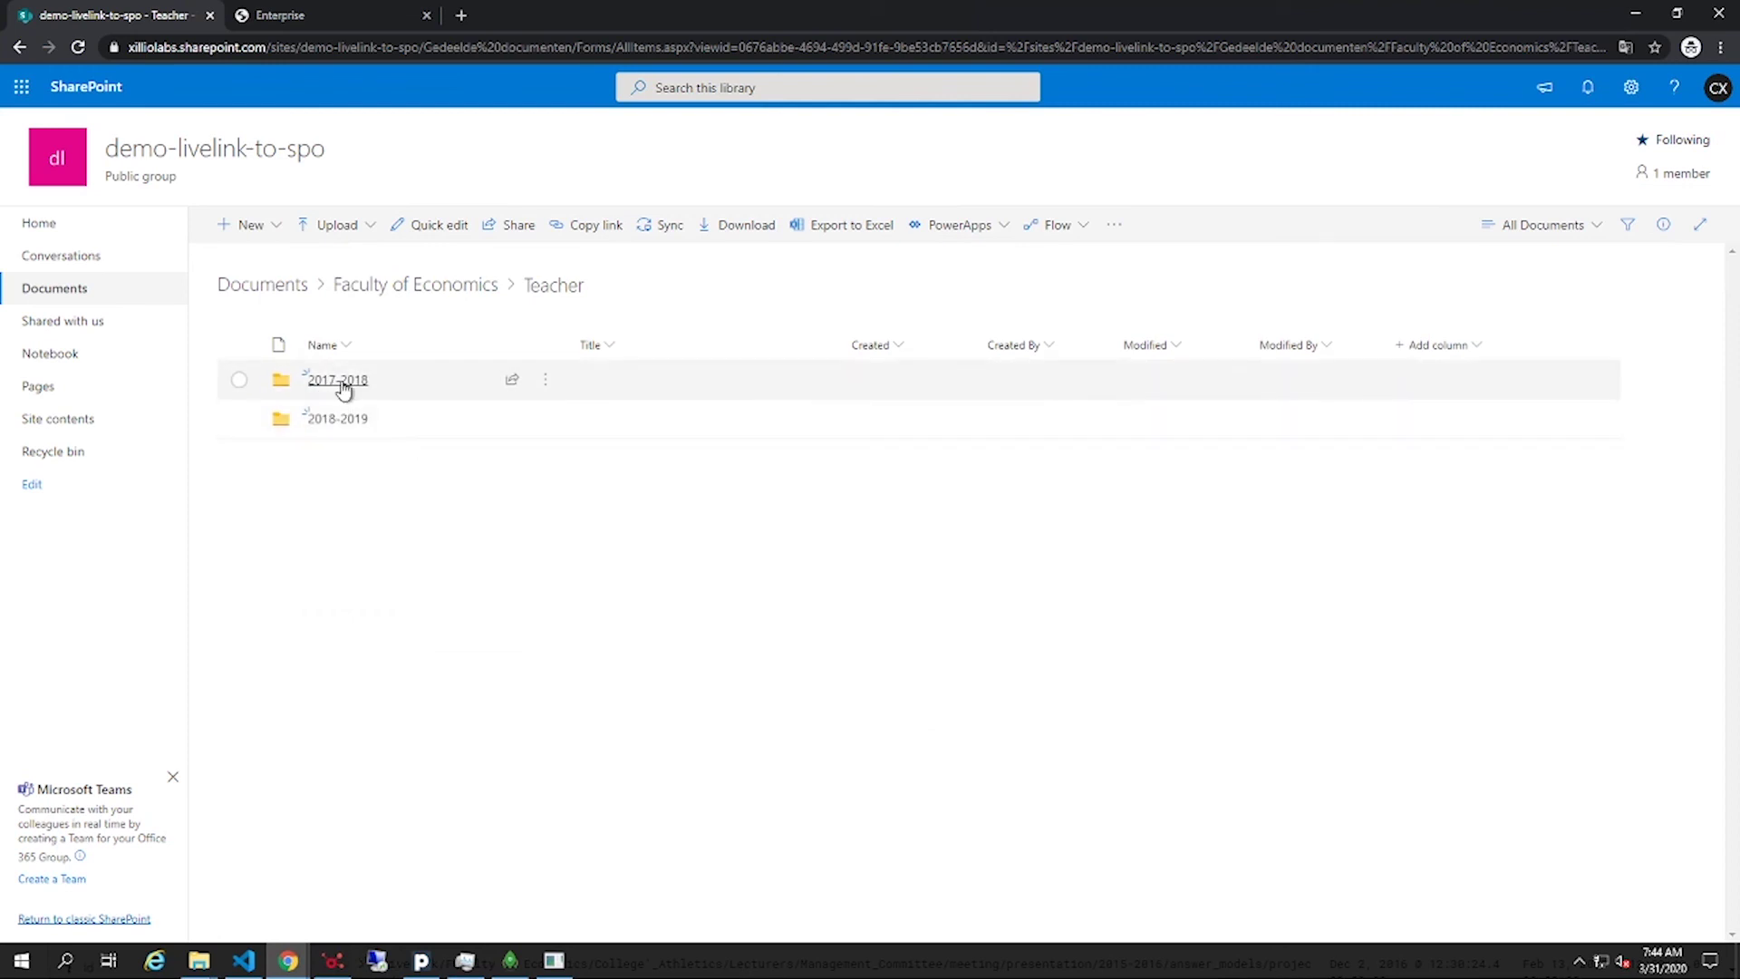
pyautogui.click(340, 381)
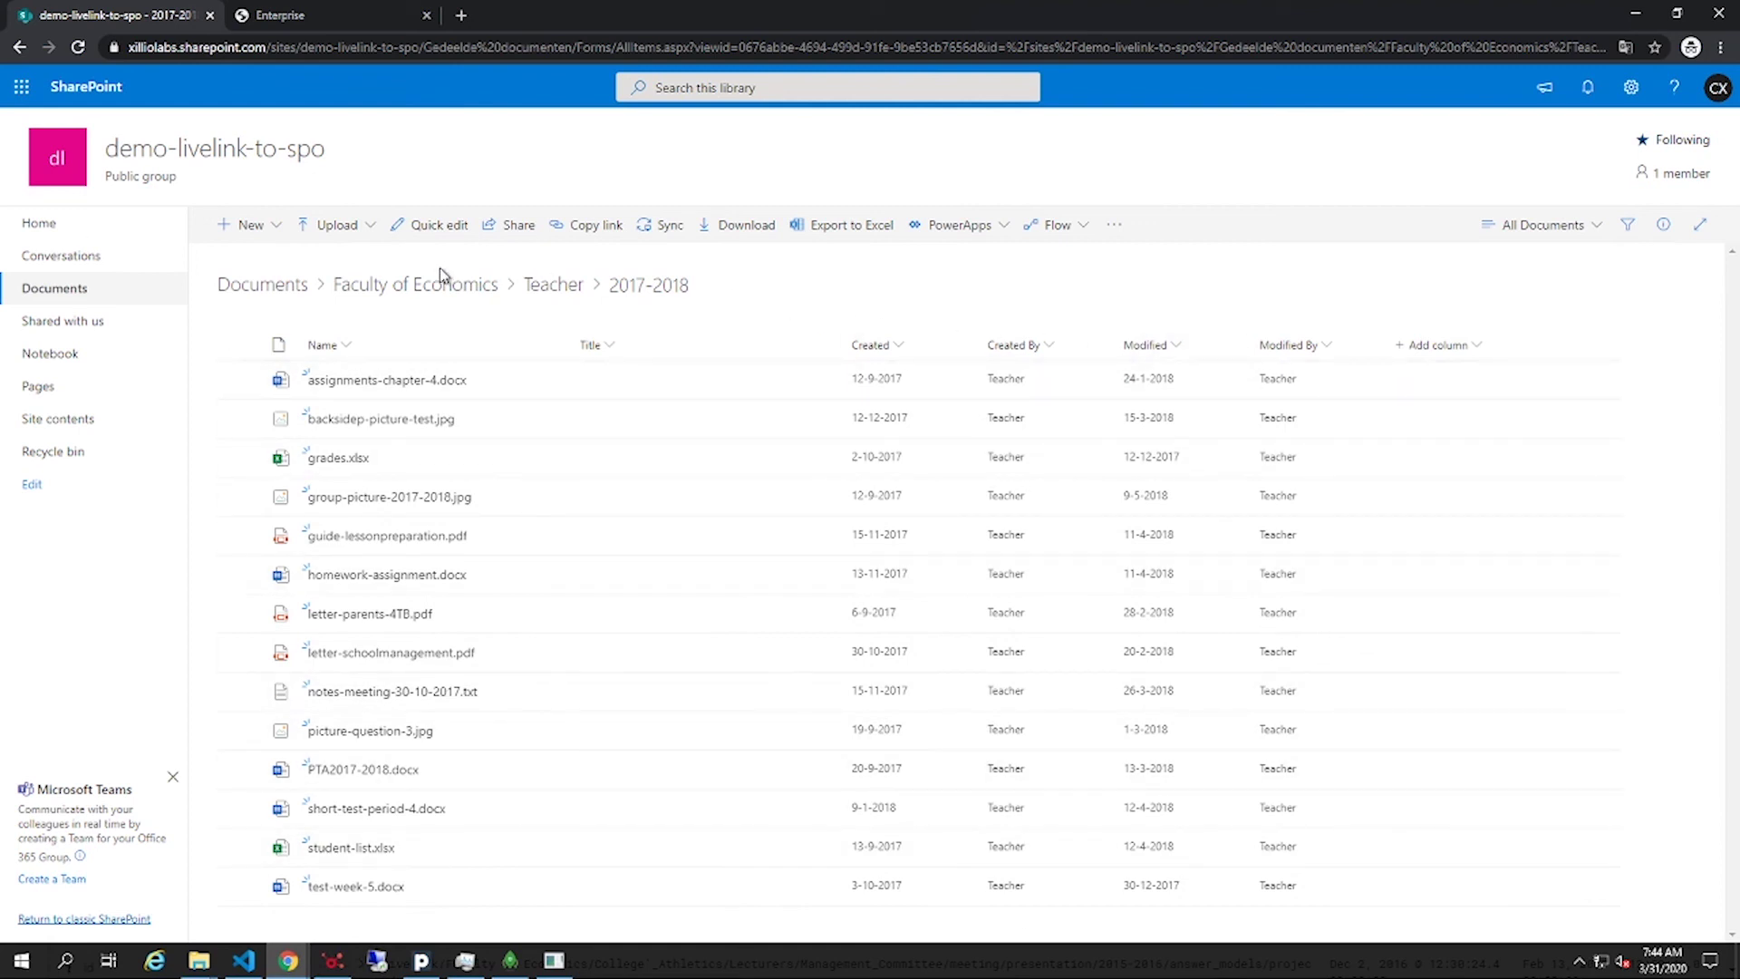
pyautogui.click(561, 284)
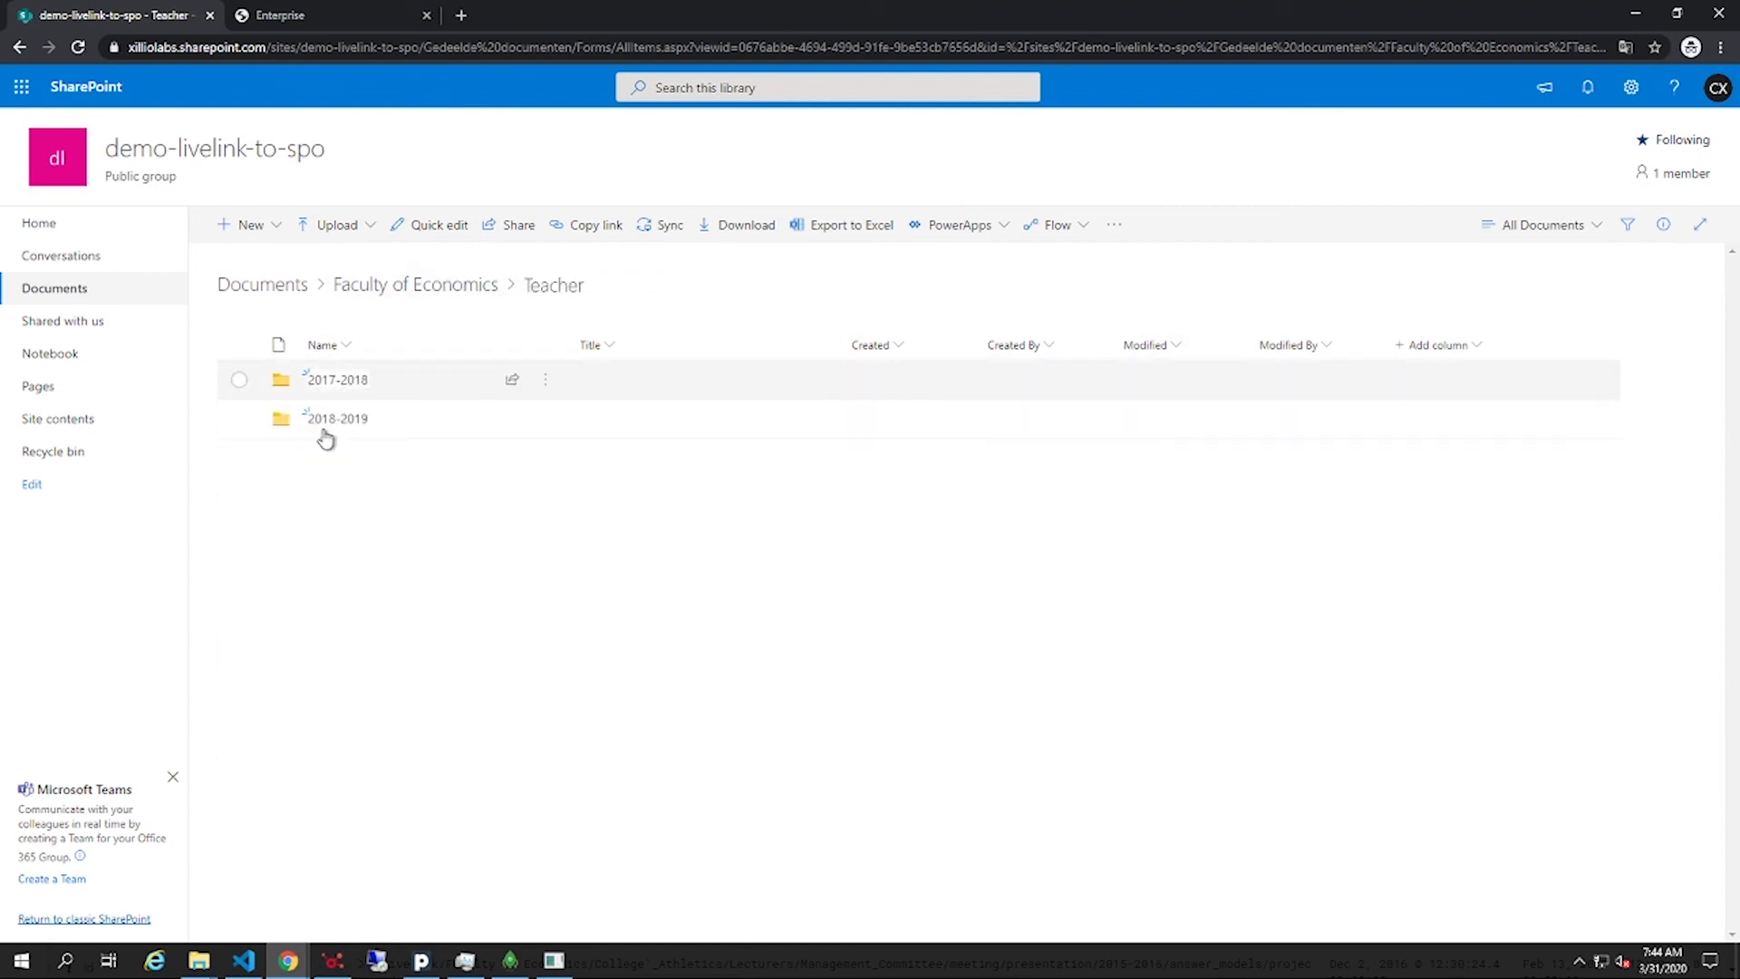